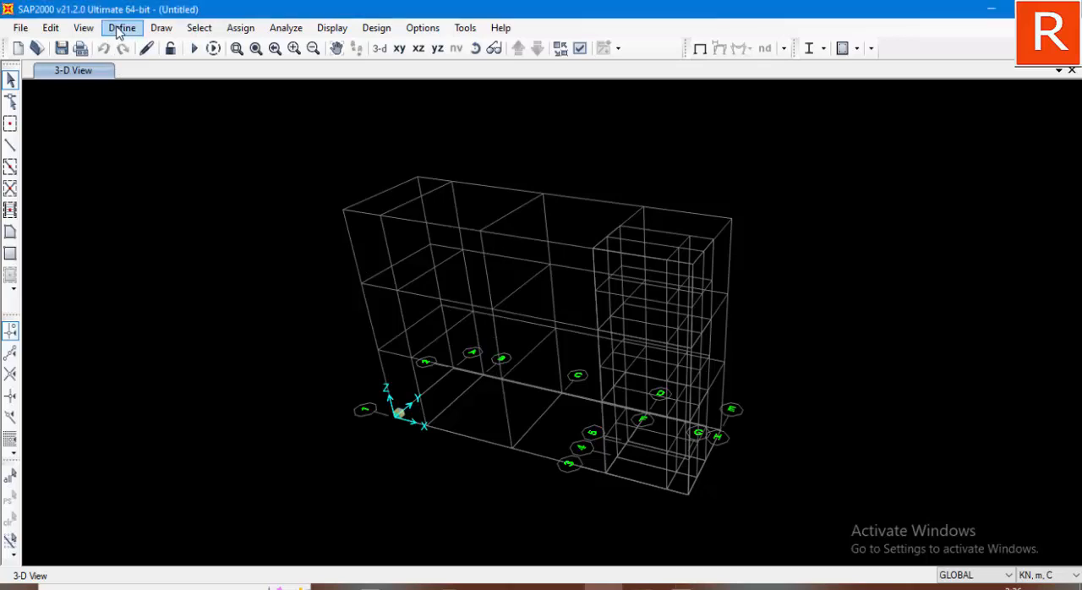
Step: Add a new material to the material definitions with region User and material type Concrete
{"action": "left_click", "coordinate": [121, 27]}
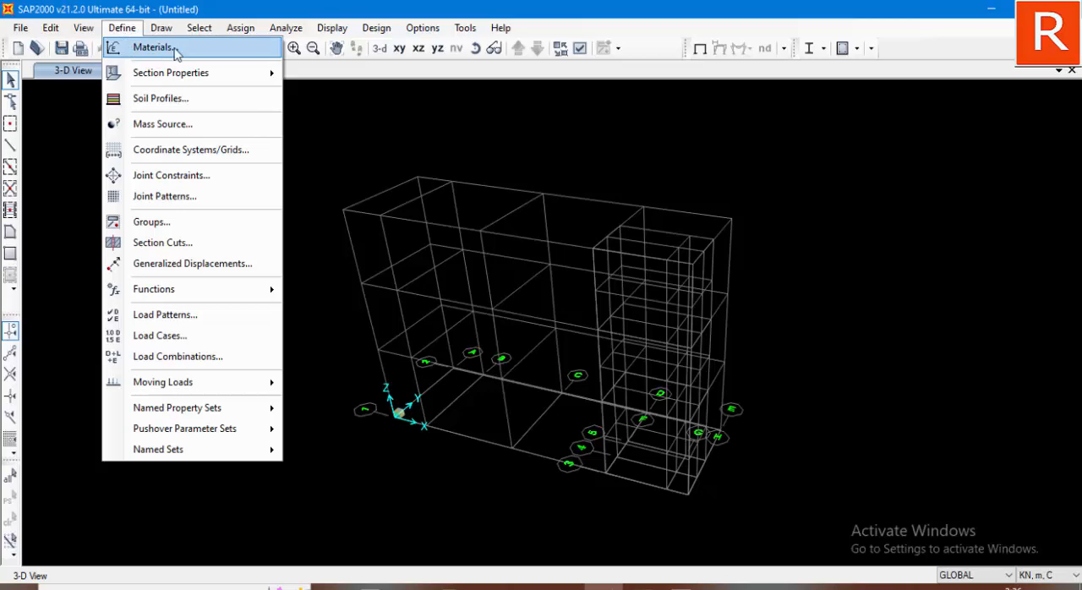
{"action": "left_click", "coordinate": [152, 48]}
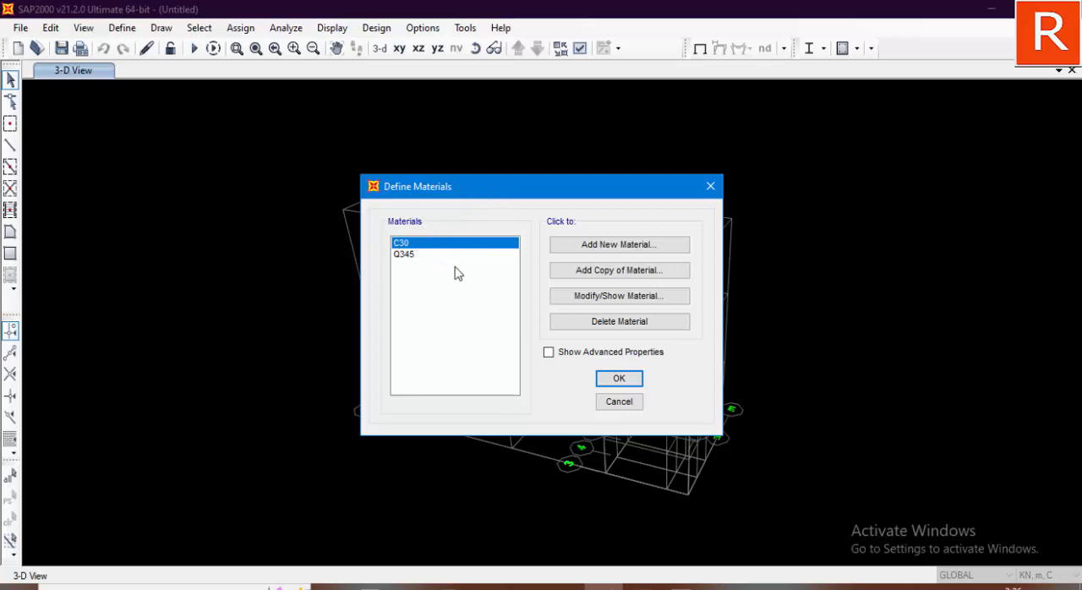
{"action": "left_click_drag", "start_coordinate": [525, 193], "coordinate": [487, 159]}
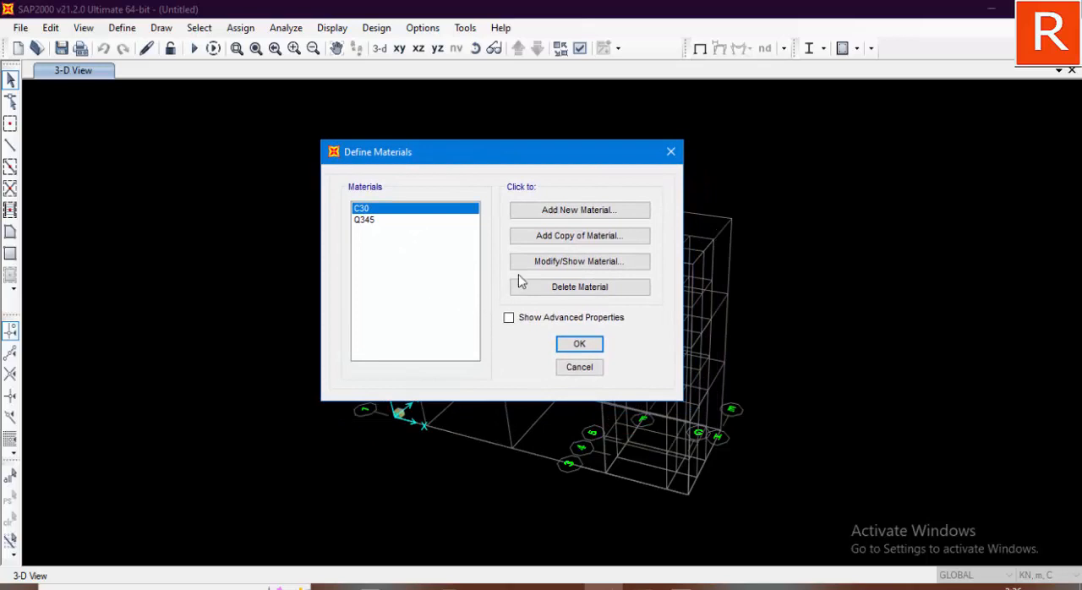
{"action": "left_click", "coordinate": [573, 217]}
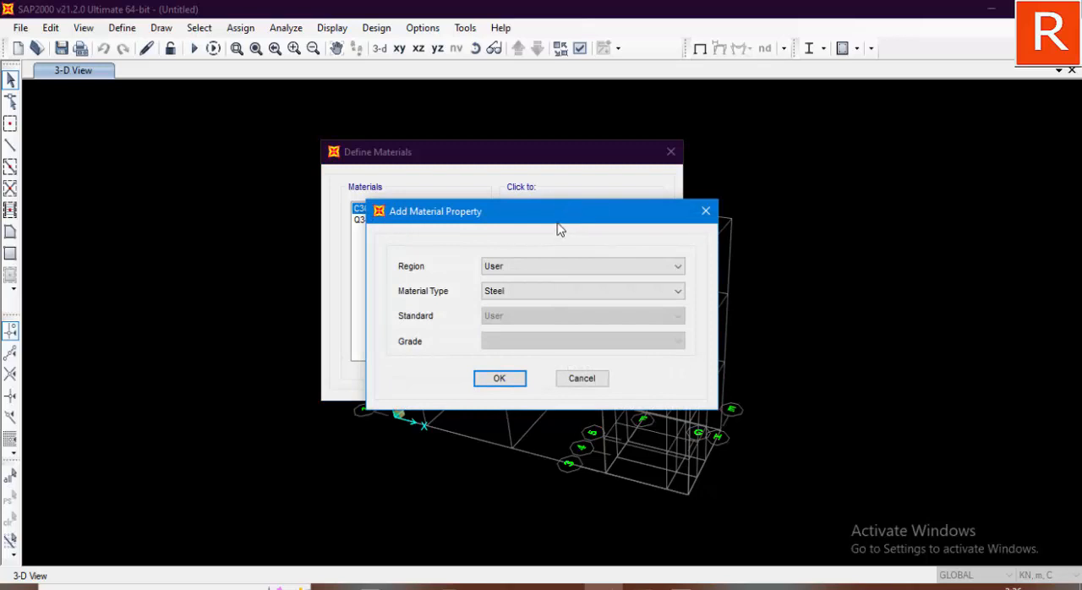
{"action": "left_click_drag", "start_coordinate": [558, 227], "coordinate": [542, 191]}
{"action": "left_click", "coordinate": [539, 234]}
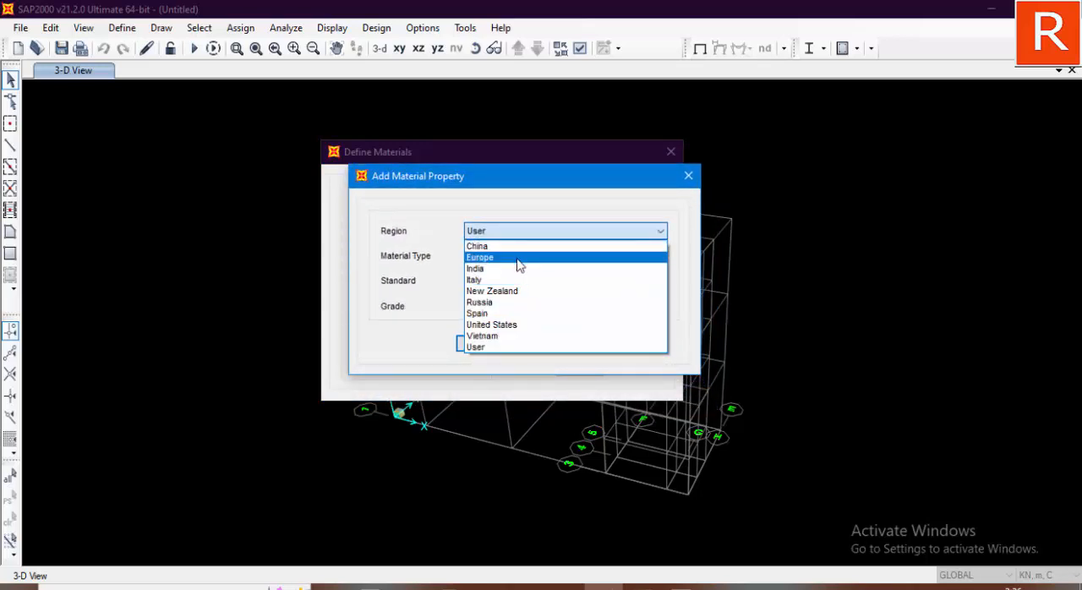
{"action": "left_click", "coordinate": [491, 349]}
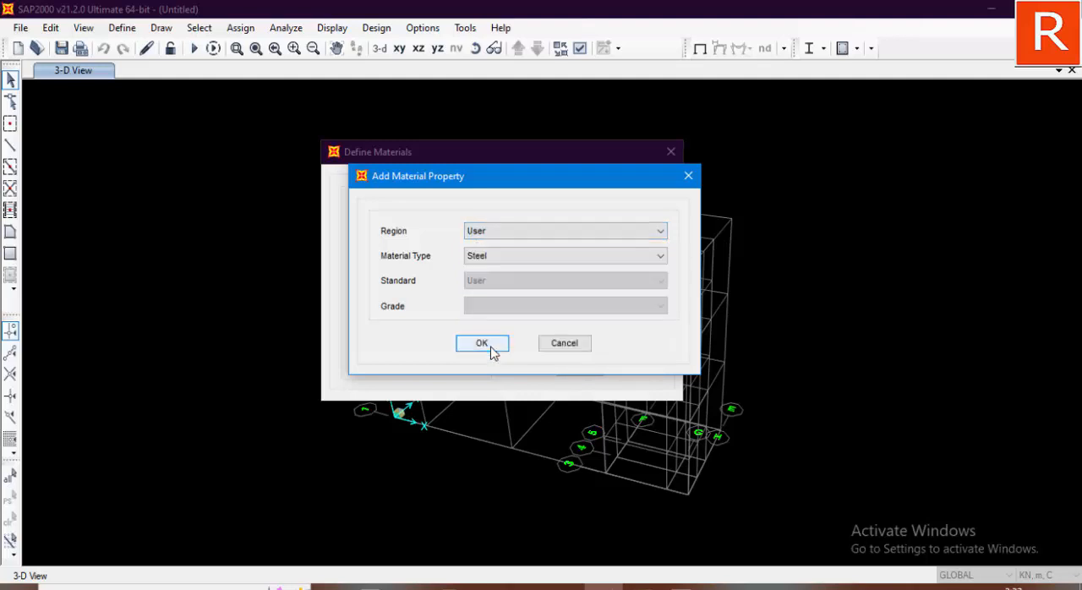
{"action": "left_click", "coordinate": [494, 259]}
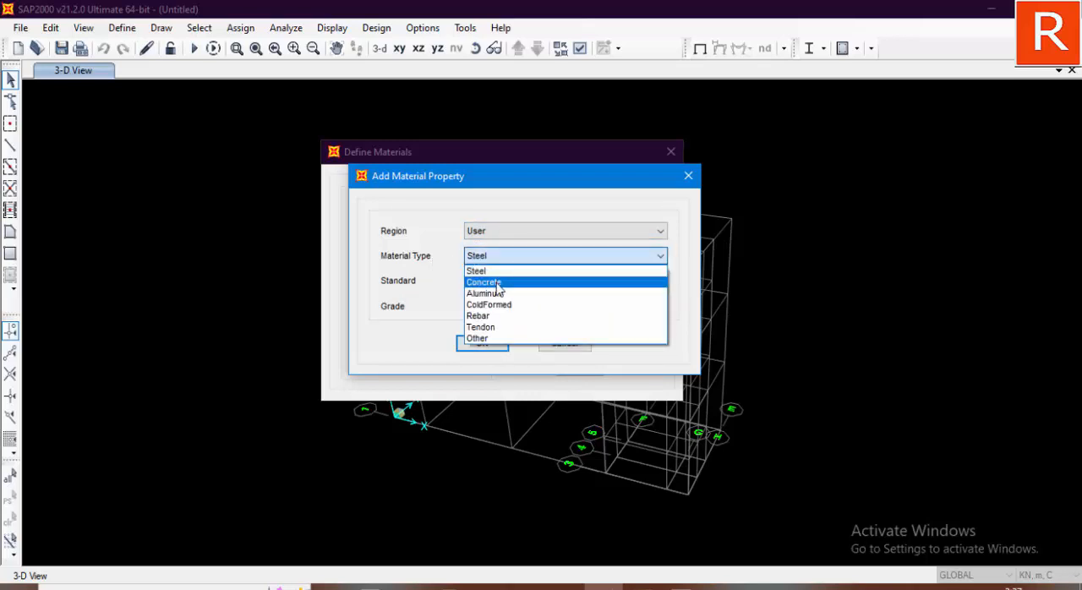
{"action": "left_click", "coordinate": [496, 282]}
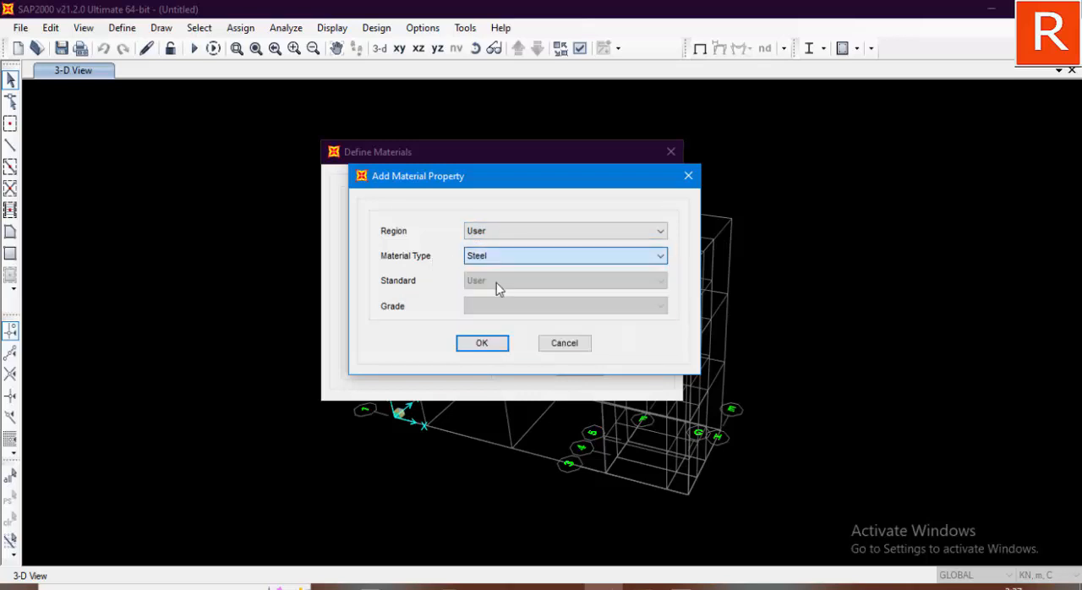
{"action": "left_click", "coordinate": [494, 348]}
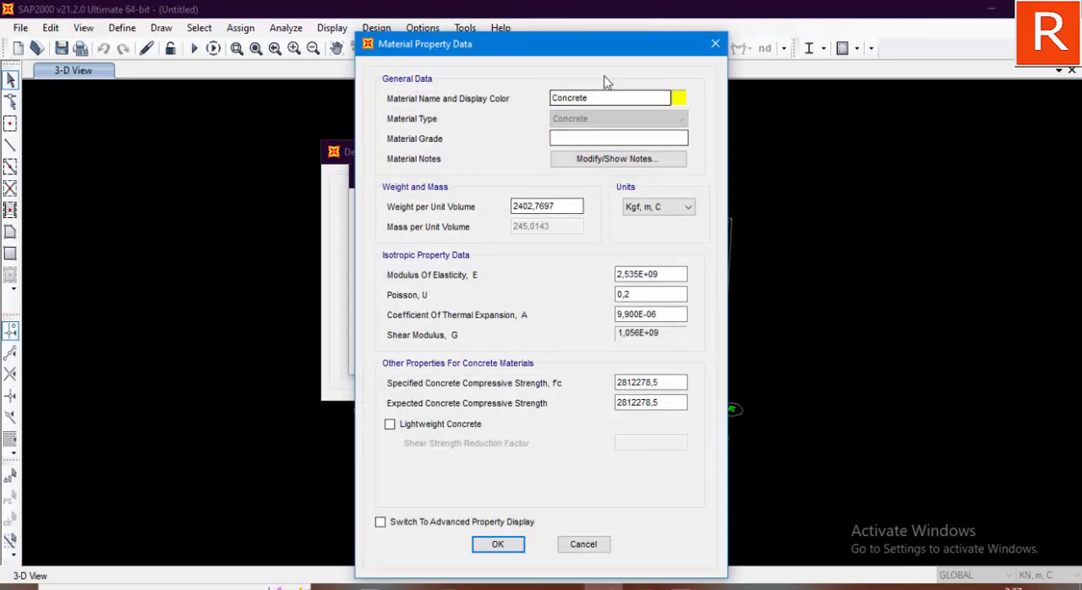
Step: Name the new concrete material K225
{"action": "left_click_drag", "start_coordinate": [575, 48], "coordinate": [553, 27]}
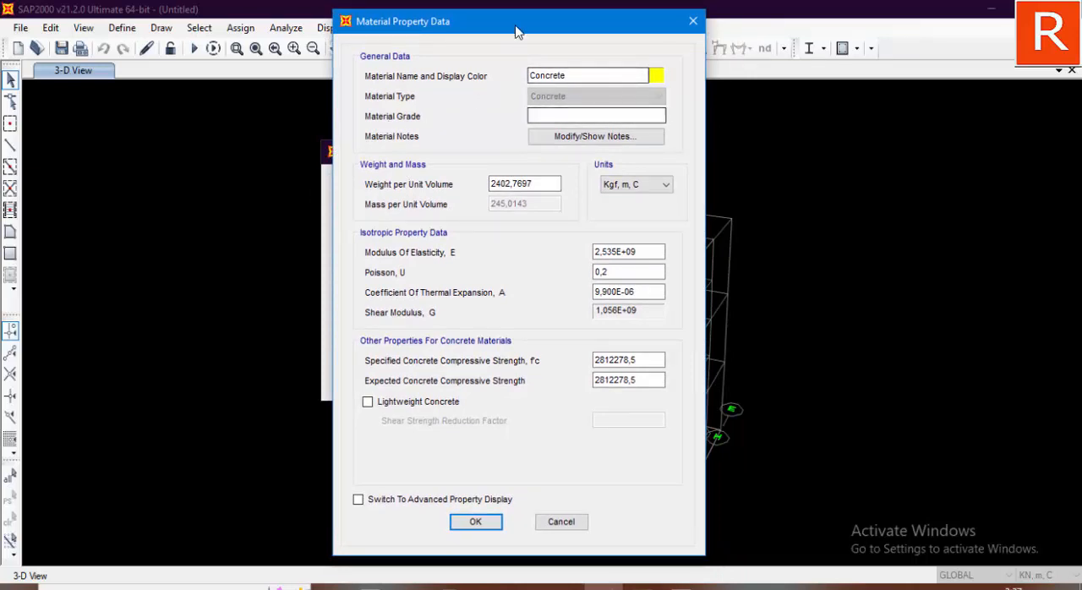
{"action": "left_click_drag", "start_coordinate": [517, 21], "coordinate": [518, 12]}
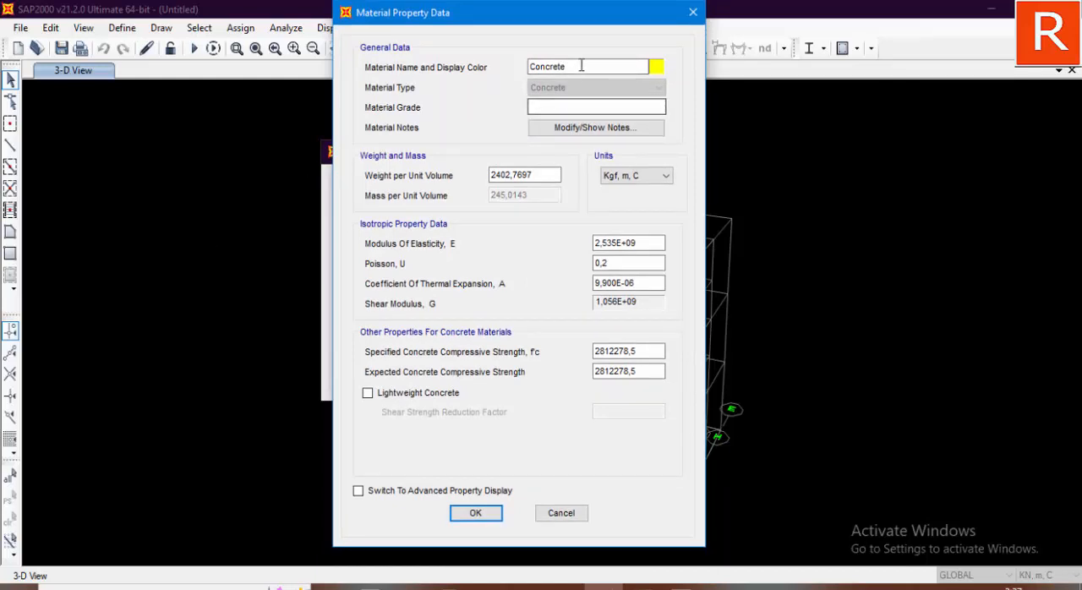
{"action": "left_click_drag", "start_coordinate": [581, 65], "coordinate": [521, 81]}
{"action": "type", "text": "K225"}
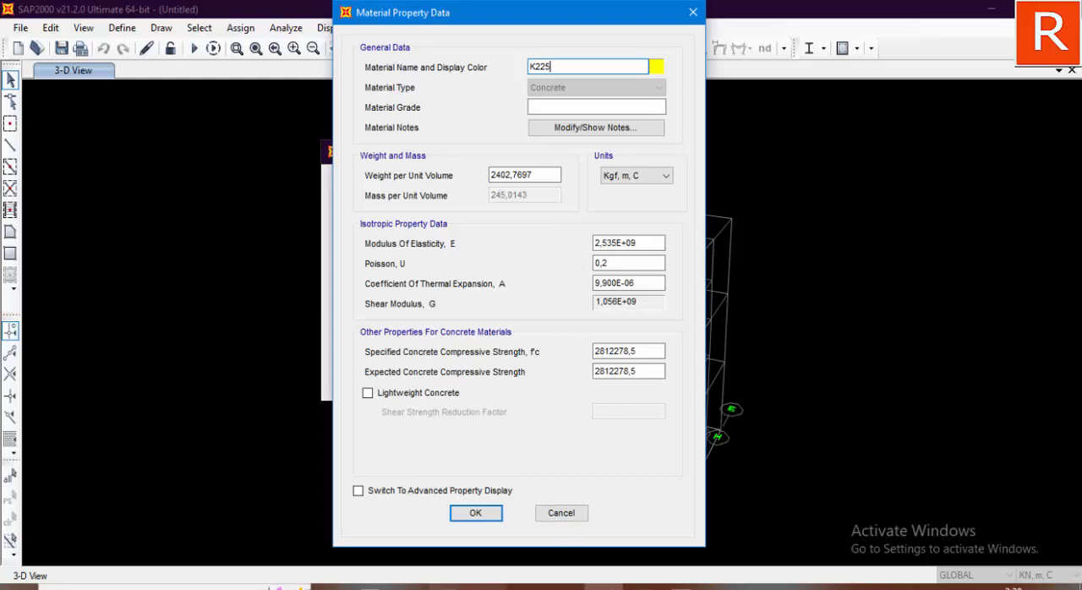
Step: Switch to Excel and enter K225 in cell E2 with an equals sign in F2
{"action": "left_click", "coordinate": [468, 588]}
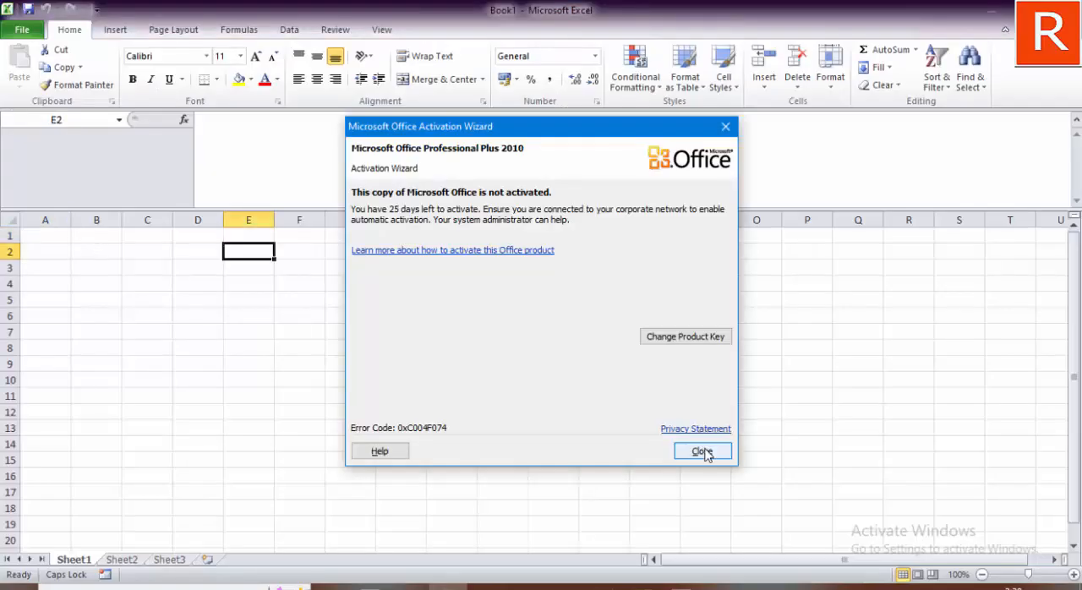
{"action": "left_click", "coordinate": [702, 451]}
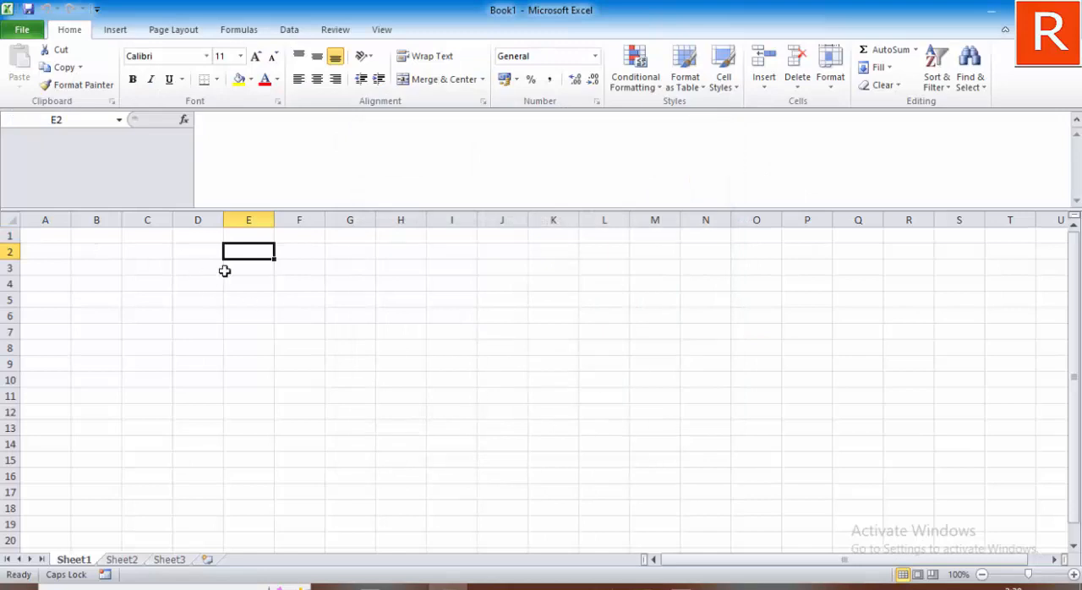
{"action": "type", "text": "K2"}
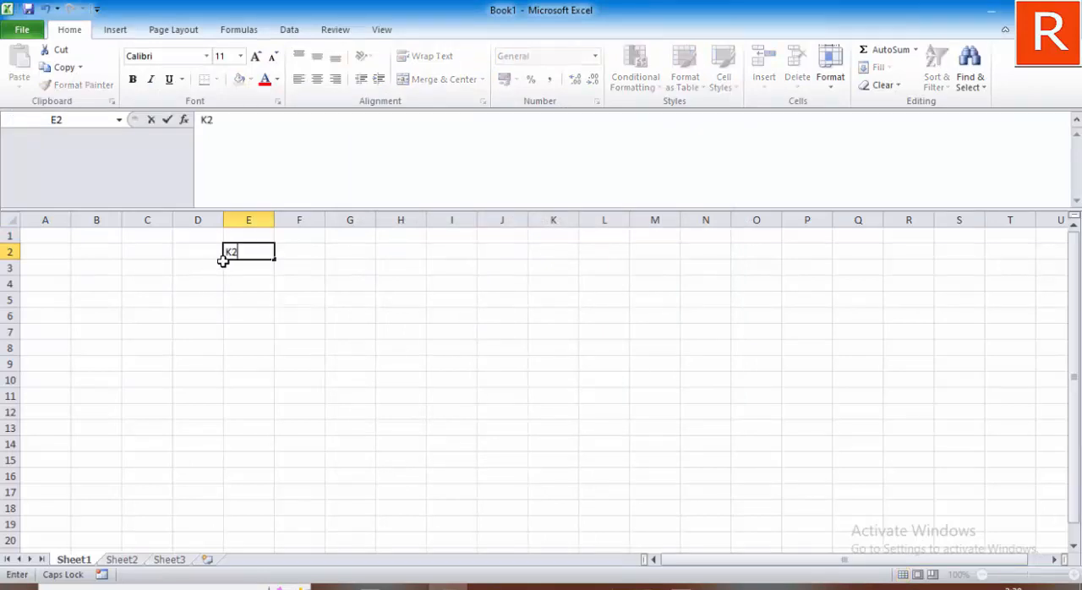
{"action": "type", "text": "25"}
{"action": "key", "text": "Tab"}
{"action": "type", "text": "="}
{"action": "key", "text": "Return"}
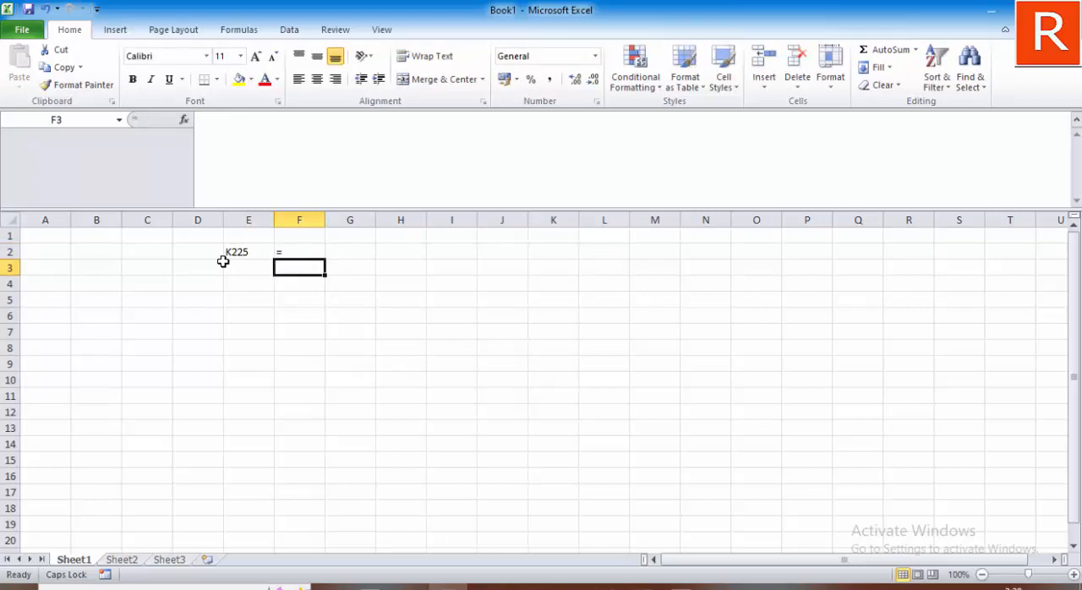
Step: Enter the K225 strength as 18 in cell G2 with the unit MPA in H2
{"action": "key", "text": "Up"}
{"action": "key", "text": "Right"}
{"action": "key", "text": "Right"}
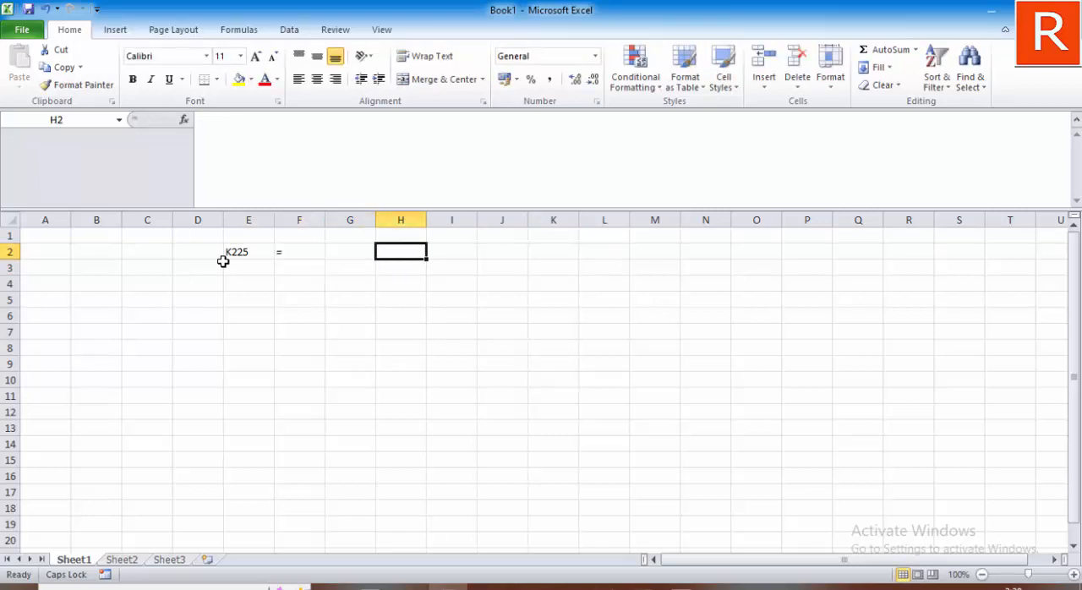
{"action": "key", "text": "Left"}
{"action": "key", "text": "Right"}
{"action": "key", "text": "Left"}
{"action": "key", "text": "Right"}
{"action": "key", "text": "Left"}
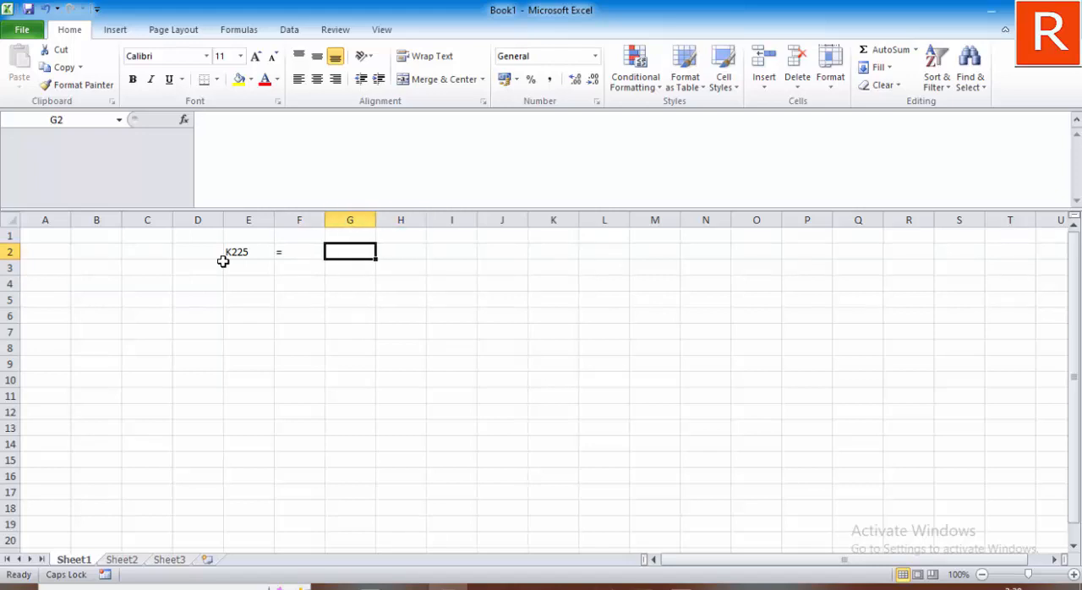
{"action": "key", "text": "Right"}
{"action": "key", "text": "Left"}
{"action": "type", "text": "18"}
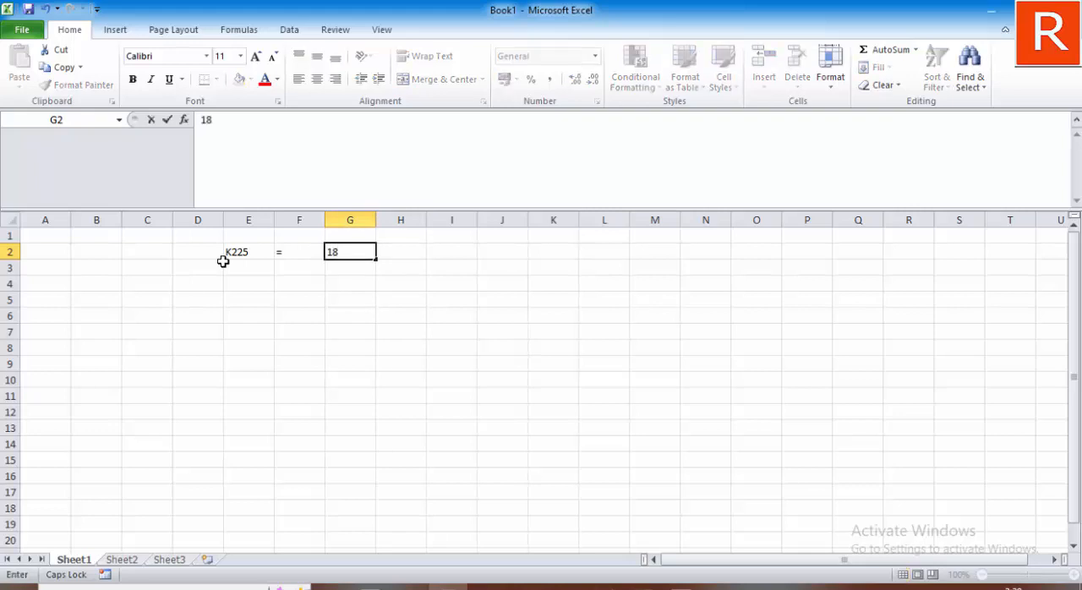
{"action": "key", "text": "Return"}
{"action": "key", "text": "Up"}
{"action": "key", "text": "Right"}
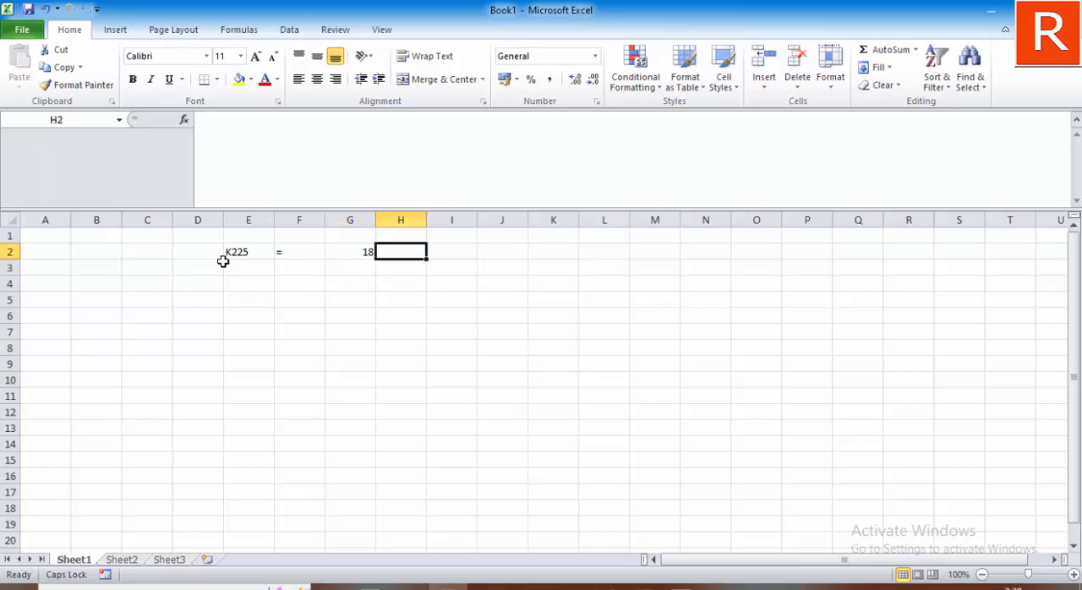
{"action": "type", "text": "MPA"}
{"action": "key", "text": "Return"}
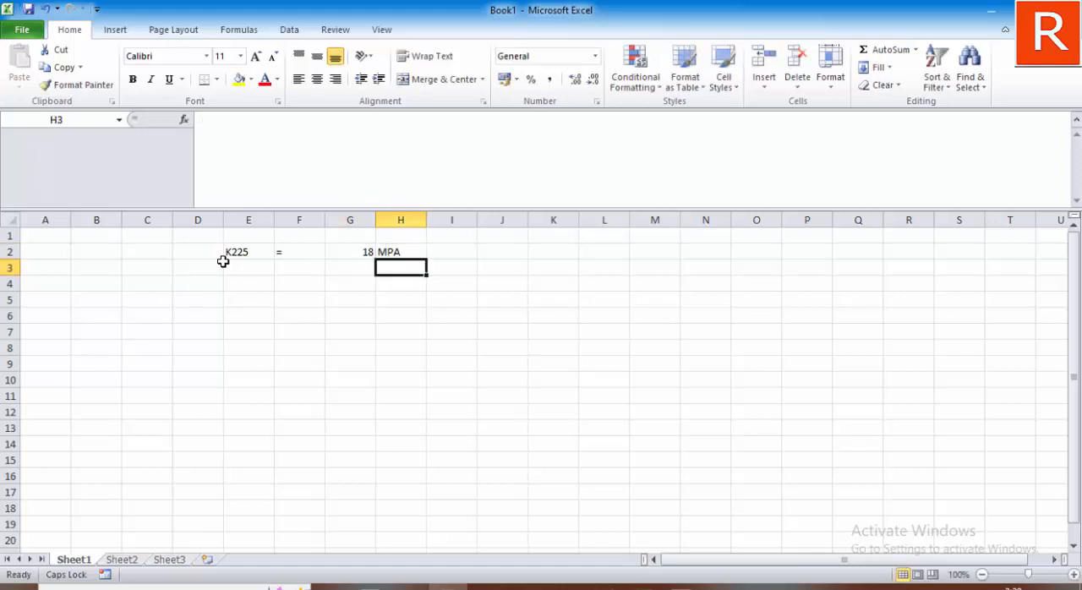
Step: Calculate the concrete's elastic modulus in cell E4 with the formula =4700*SQRT(G2)
{"action": "key", "text": "Left"}
{"action": "key", "text": "Left"}
{"action": "key", "text": "Left"}
{"action": "key", "text": "Down"}
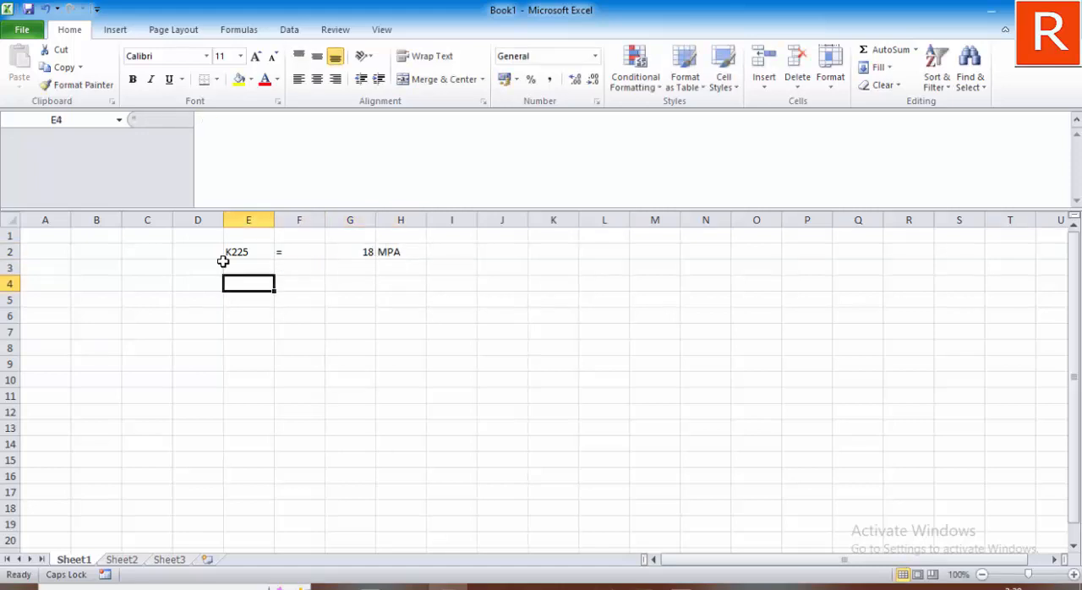
{"action": "type", "text": "="}
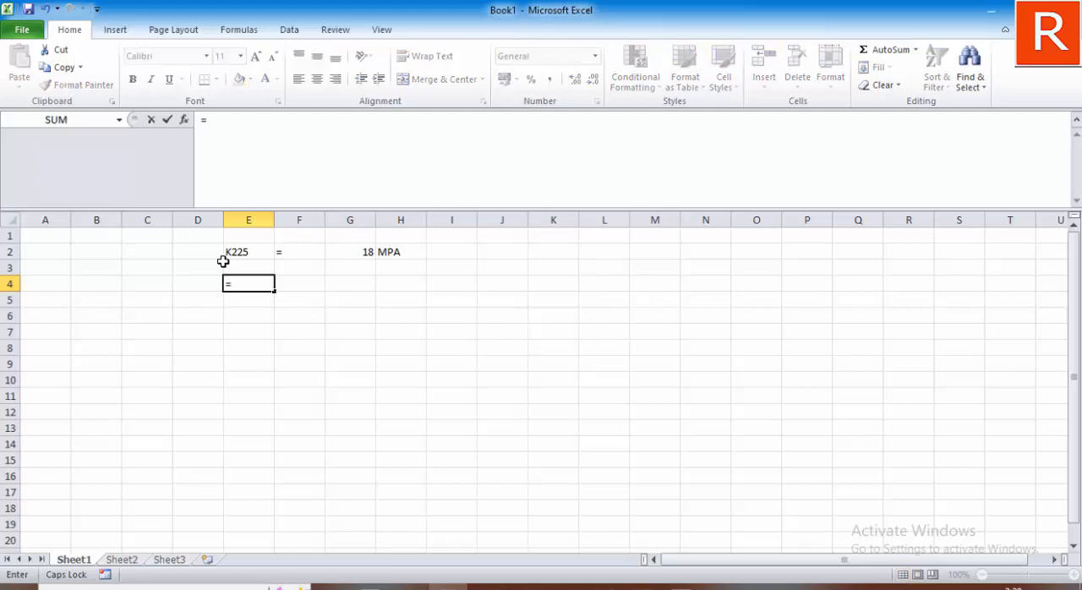
{"action": "type", "text": "477"}
{"action": "key", "text": "BackSpace"}
{"action": "type", "text": "00*SQ"}
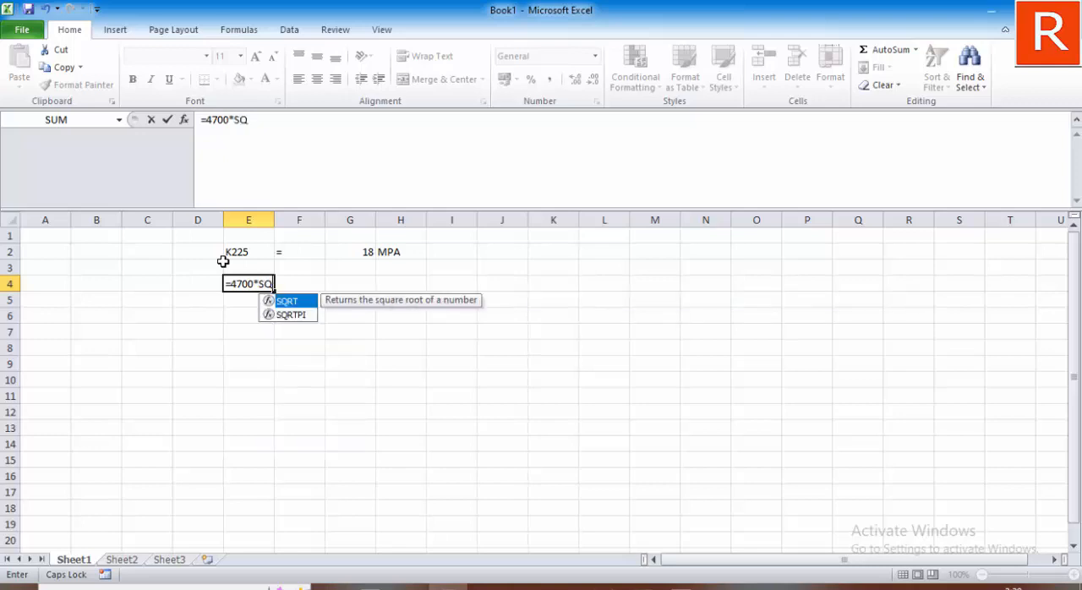
{"action": "type", "text": "RT("}
{"action": "left_click", "coordinate": [368, 253]}
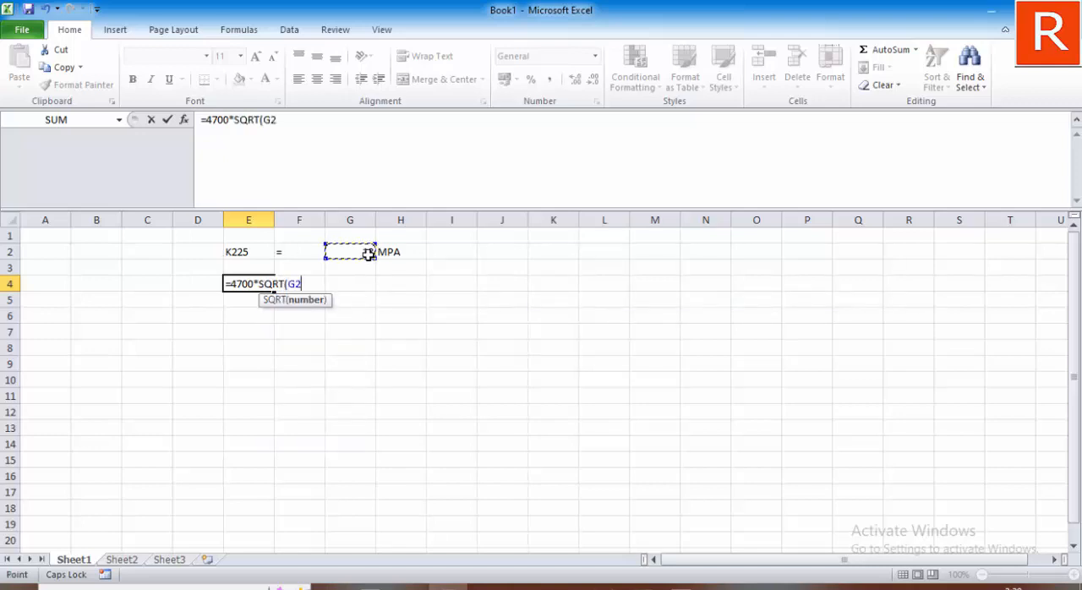
{"action": "type", "text": ")"}
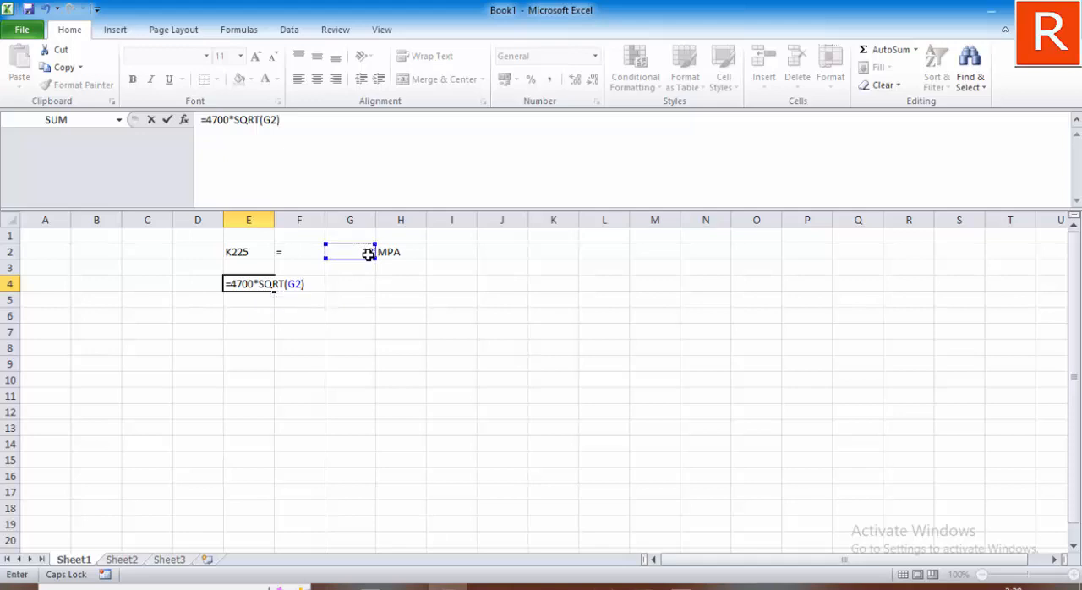
{"action": "key", "text": "Return"}
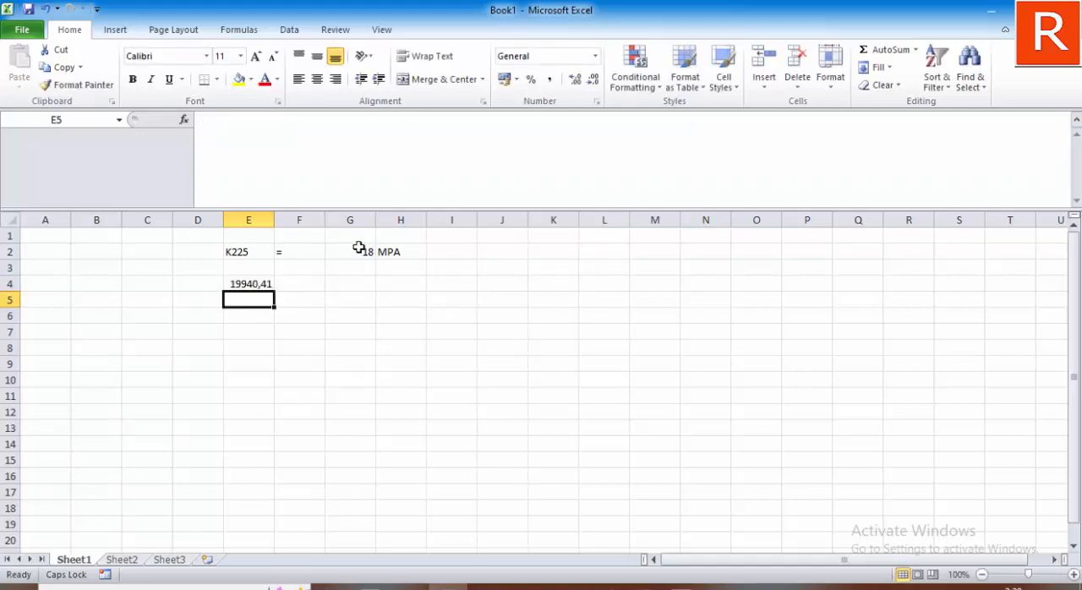
Step: Label the modulus result with E in cell F4 and the unit MPA in G4
{"action": "left_click", "coordinate": [314, 284]}
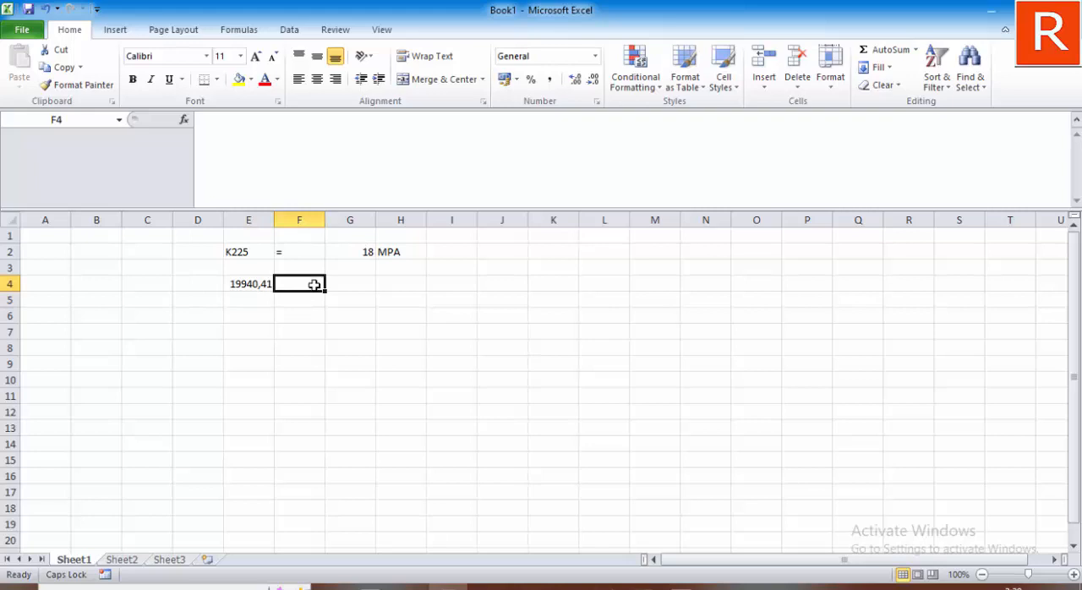
{"action": "type", "text": "E"}
{"action": "key", "text": "Return"}
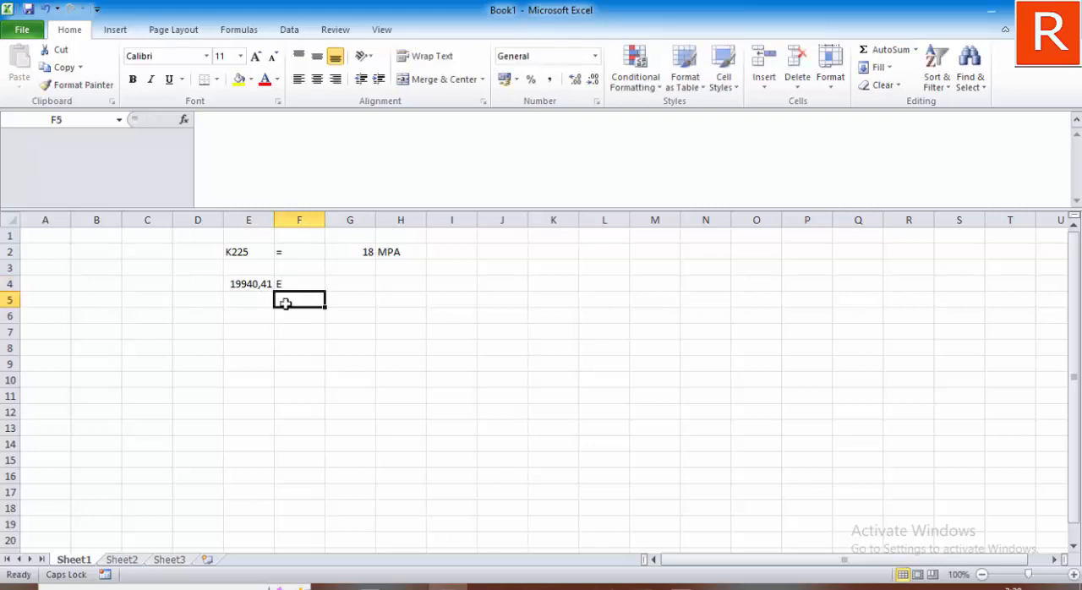
{"action": "left_click", "coordinate": [263, 284]}
{"action": "left_click", "coordinate": [335, 285]}
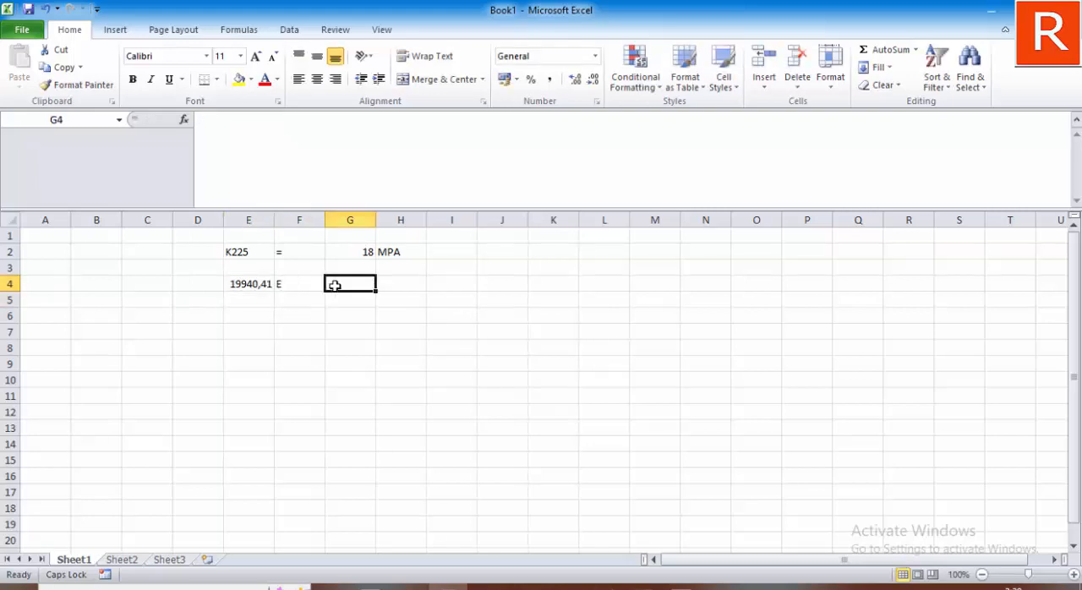
{"action": "type", "text": "MPA"}
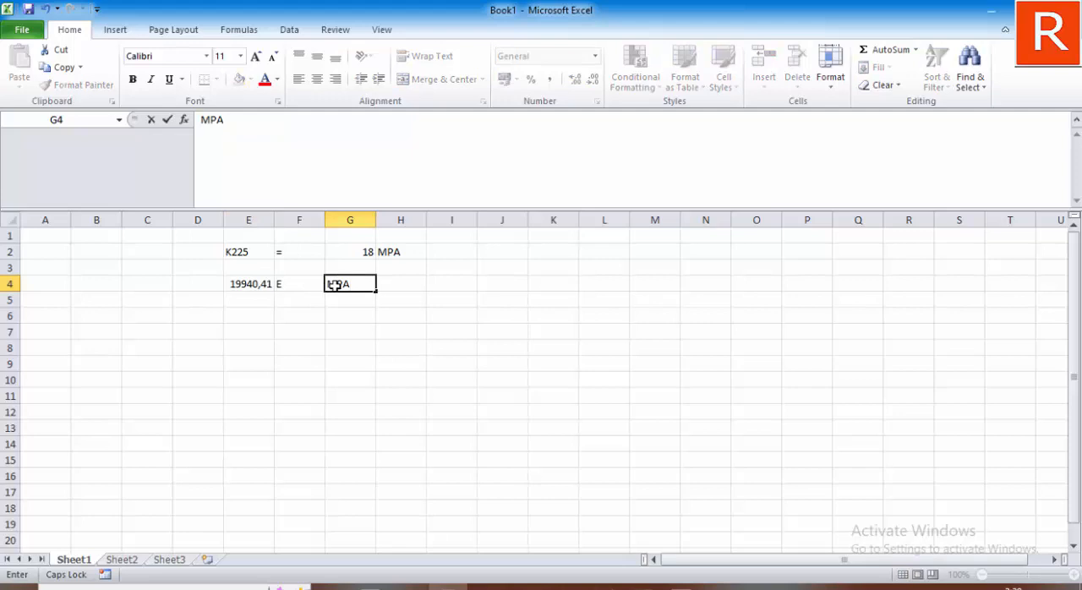
{"action": "key", "text": "Return"}
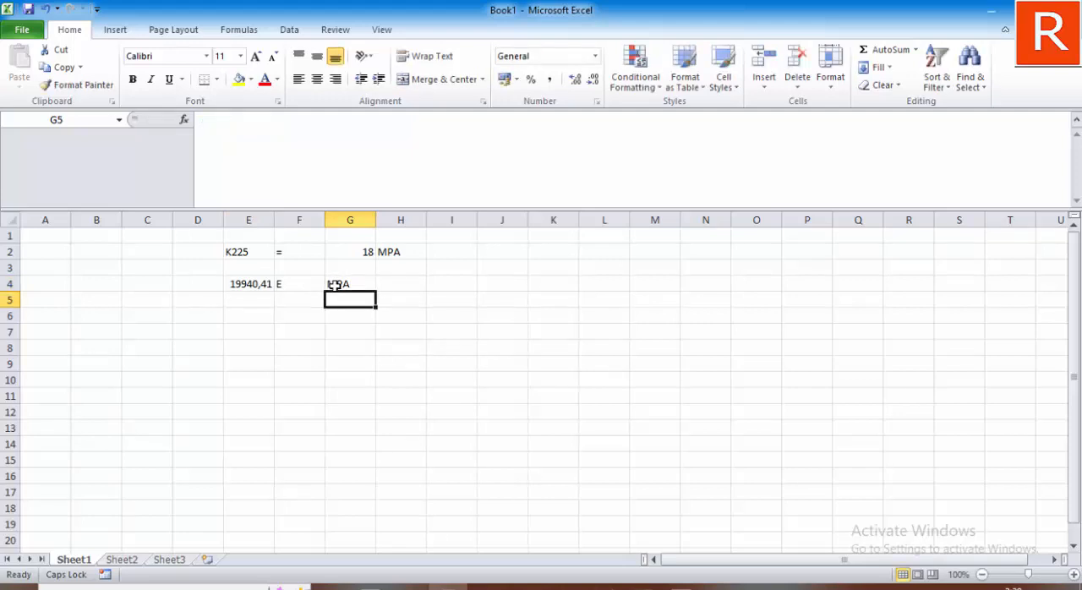
Step: Copy the calculated modulus in cell E4 and switch back to the material data in SAP2000
{"action": "left_click", "coordinate": [244, 285]}
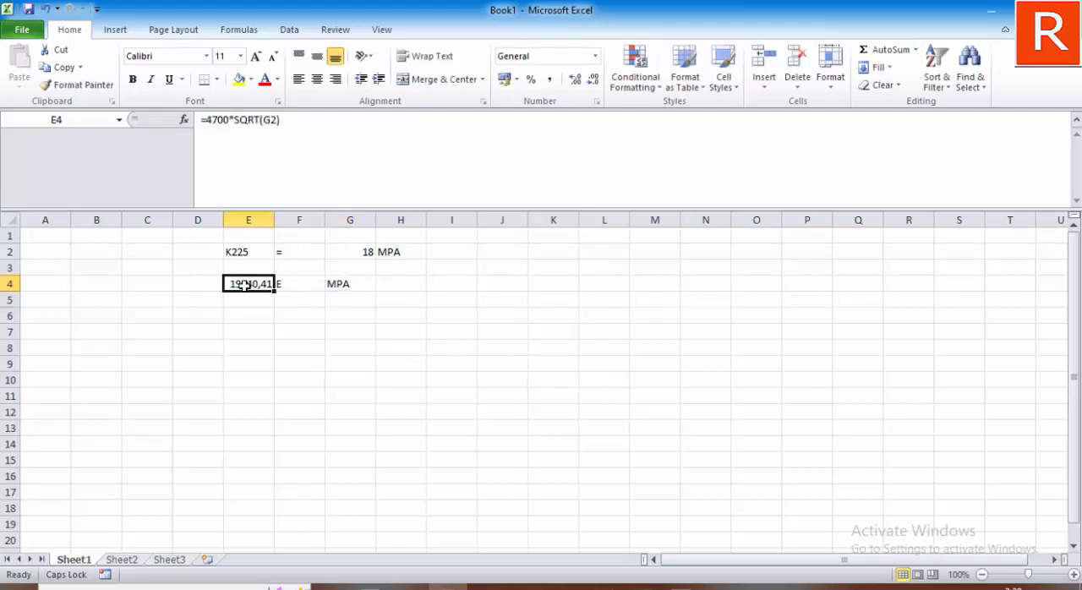
{"action": "right_click", "coordinate": [245, 285]}
{"action": "left_click", "coordinate": [281, 315]}
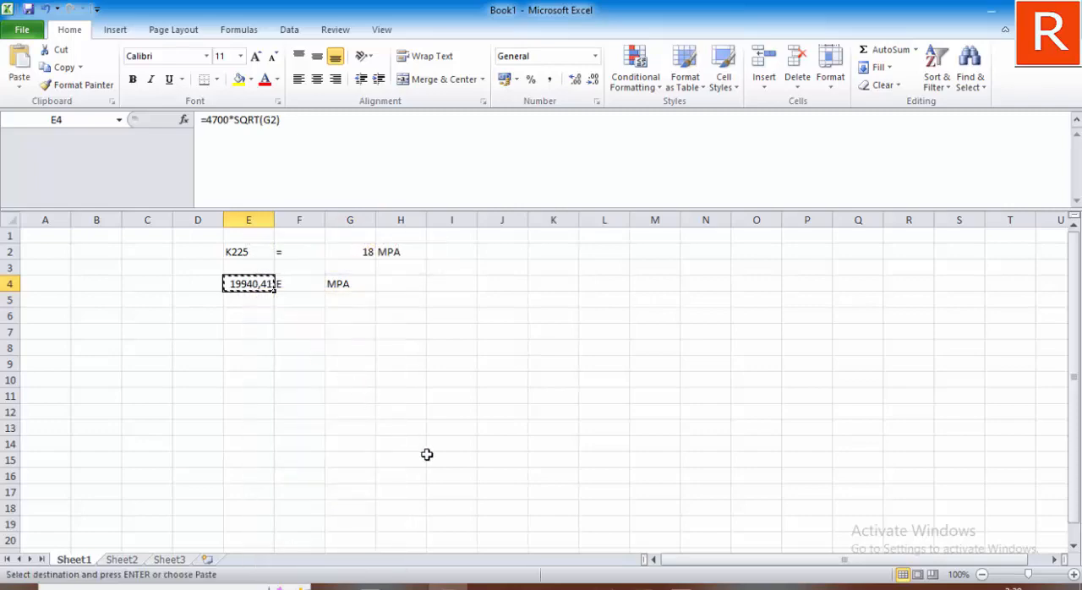
{"action": "left_click", "coordinate": [604, 586]}
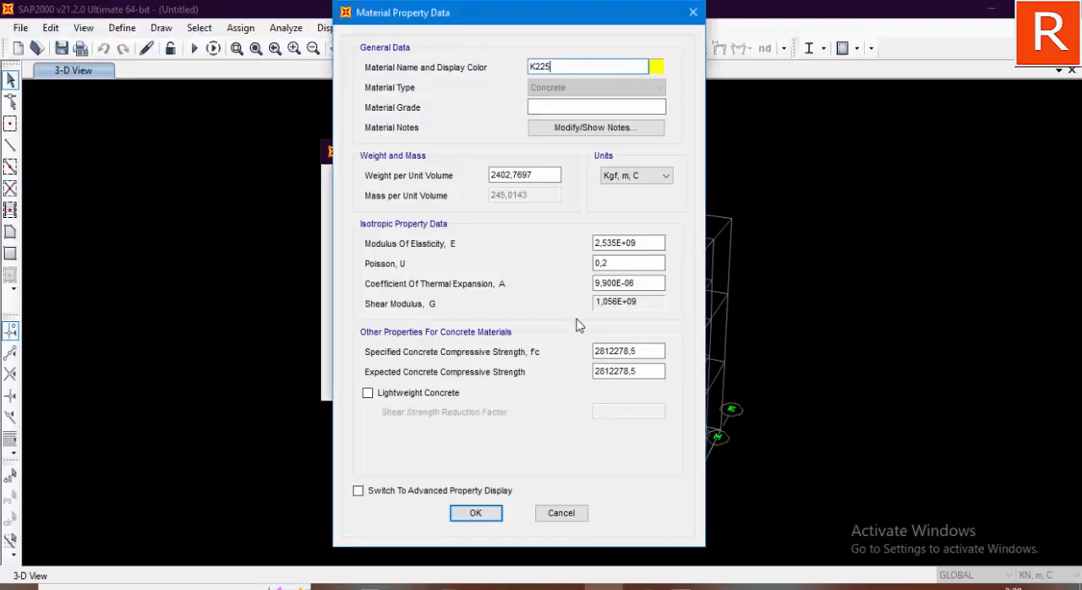
Step: Set the K225 material's units to N, mm, C and paste the calculated modulus of elasticity, 19940,41123
{"action": "left_click", "coordinate": [638, 246]}
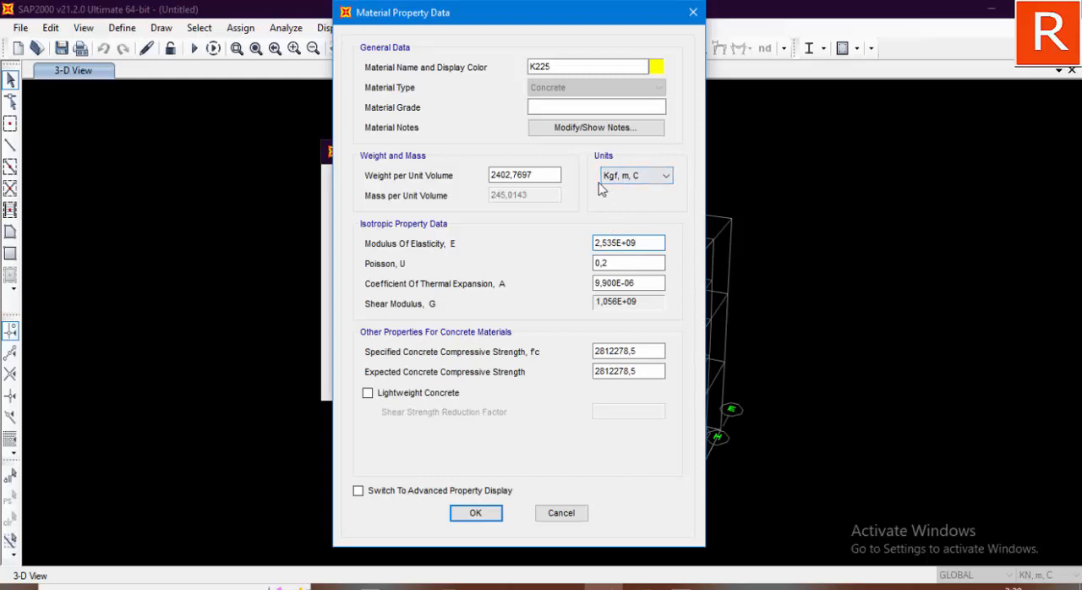
{"action": "left_click", "coordinate": [664, 177]}
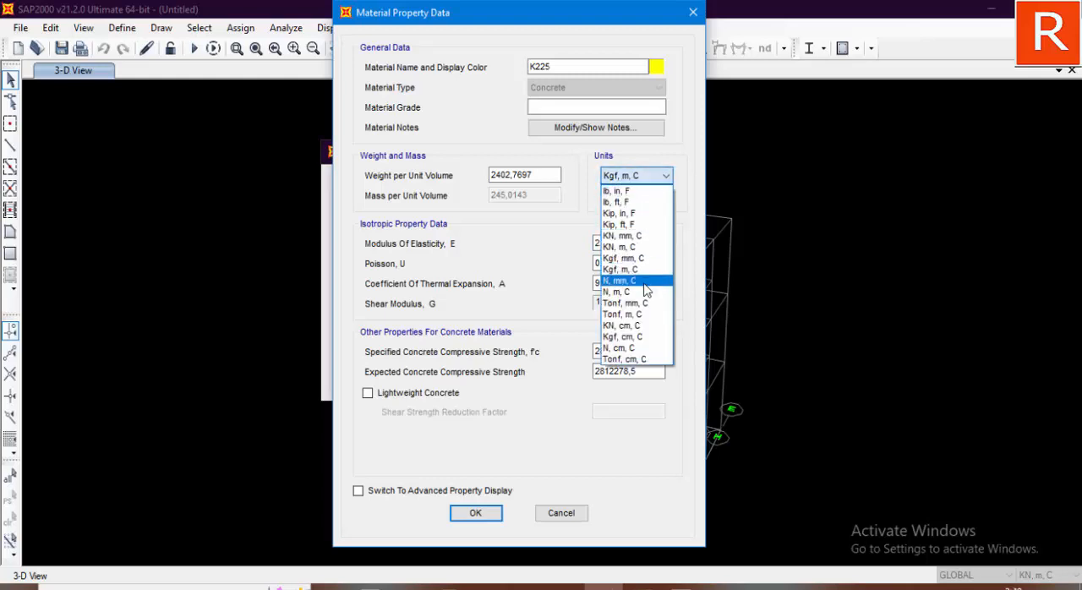
{"action": "left_click", "coordinate": [646, 281]}
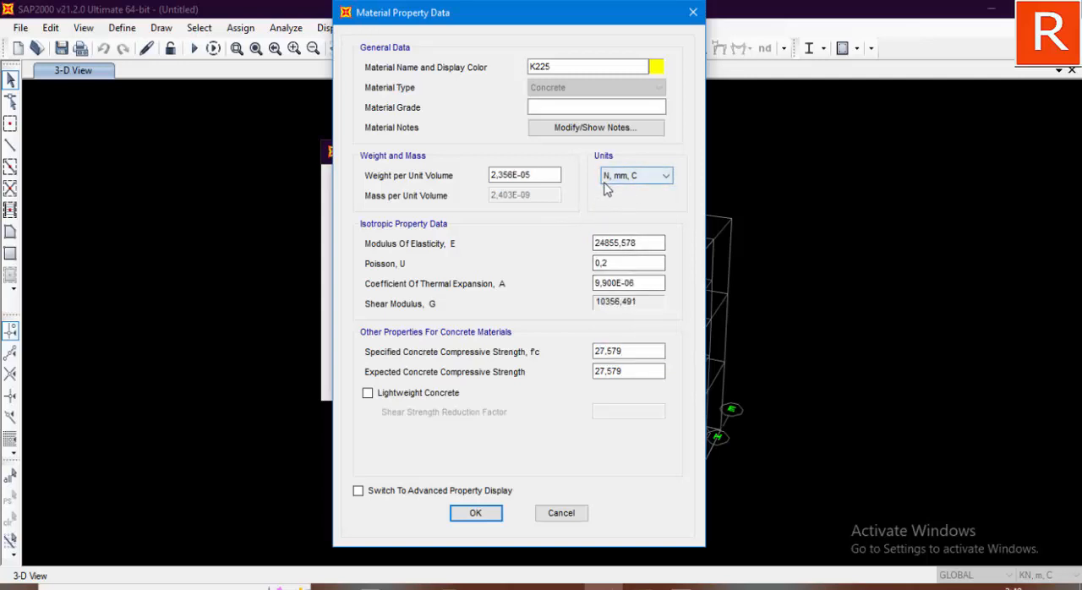
{"action": "left_click_drag", "start_coordinate": [651, 244], "coordinate": [573, 252]}
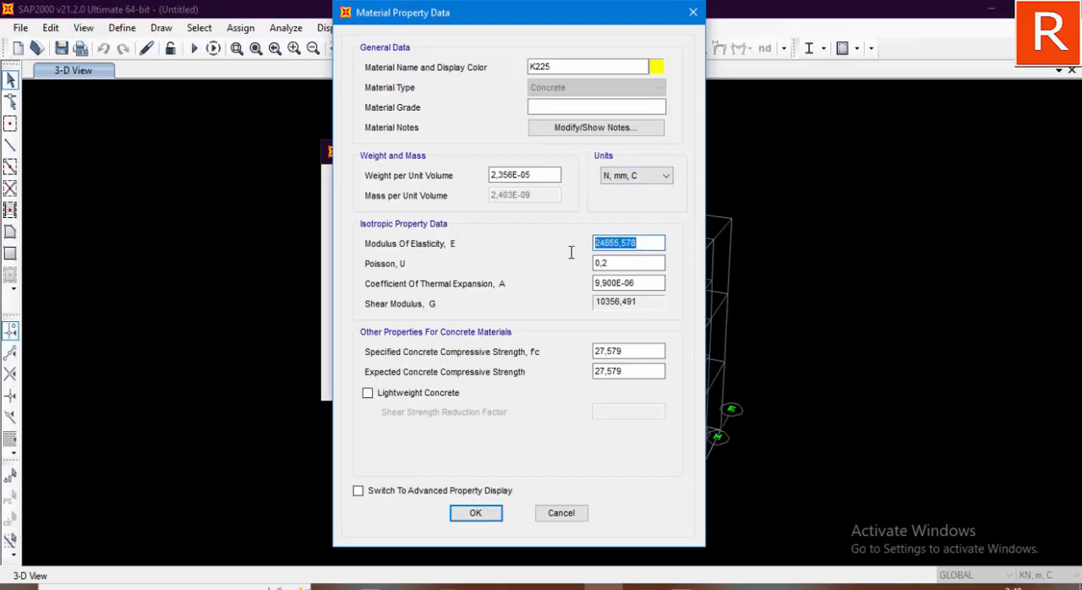
{"action": "key", "text": "BackSpace"}
{"action": "right_click", "coordinate": [611, 245]}
{"action": "left_click", "coordinate": [649, 314]}
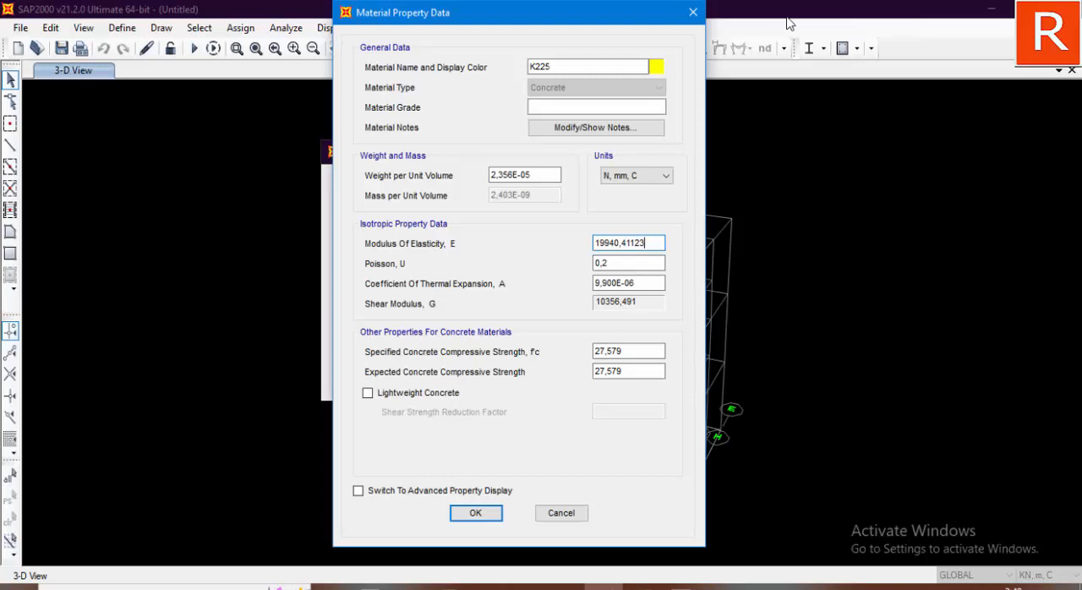
Step: Set K225's specified and expected concrete compressive strengths to 18 and accept the material data
{"action": "left_click", "coordinate": [630, 352]}
{"action": "left_click", "coordinate": [629, 371]}
{"action": "key", "text": "shift+Tab"}
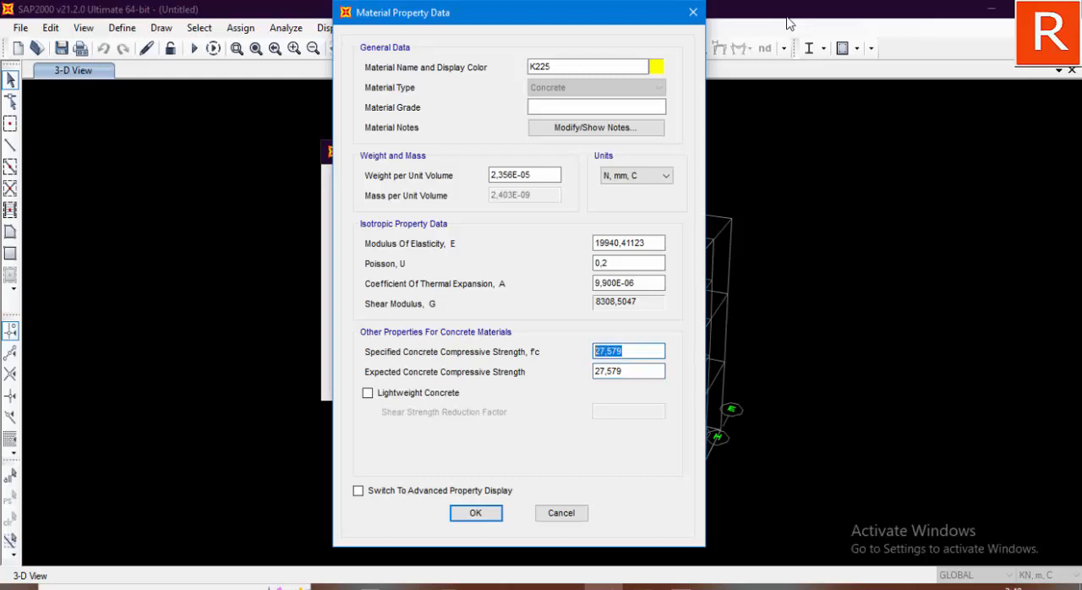
{"action": "type", "text": "18"}
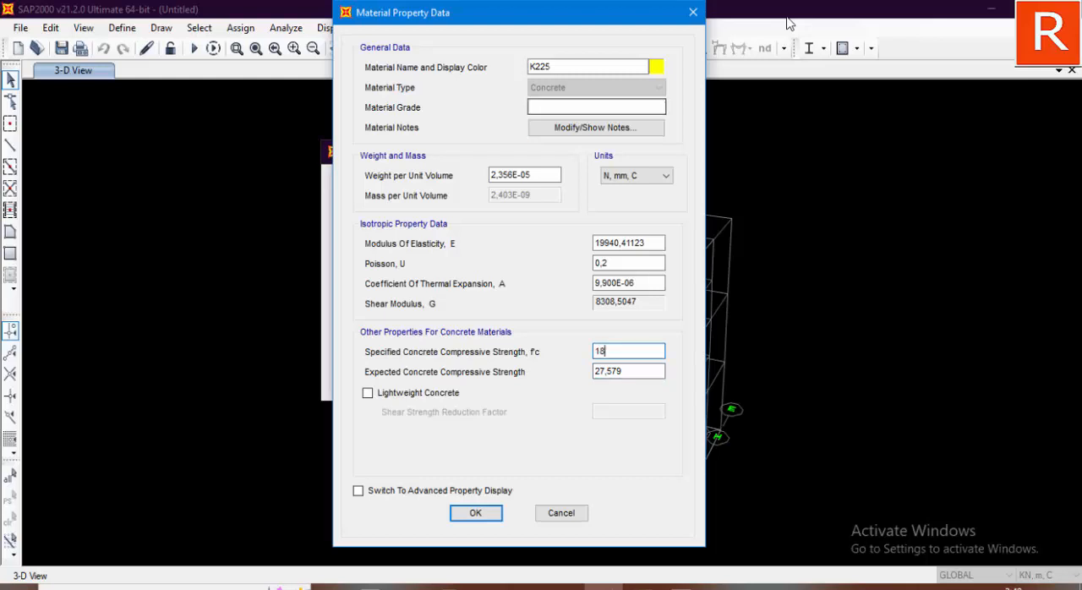
{"action": "key", "text": "Tab"}
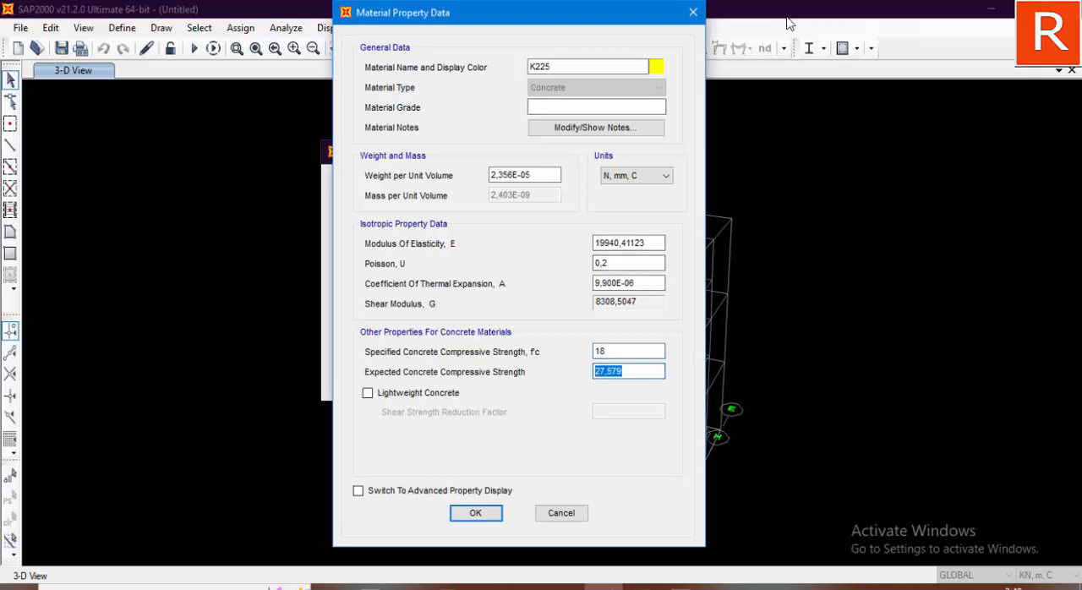
{"action": "type", "text": "18"}
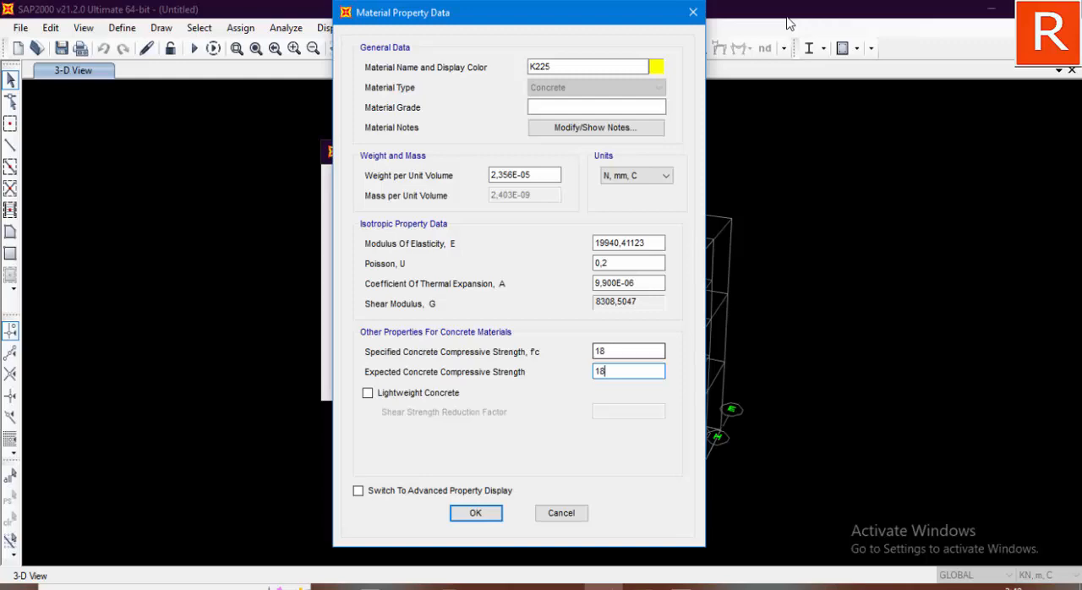
{"action": "key", "text": "Return"}
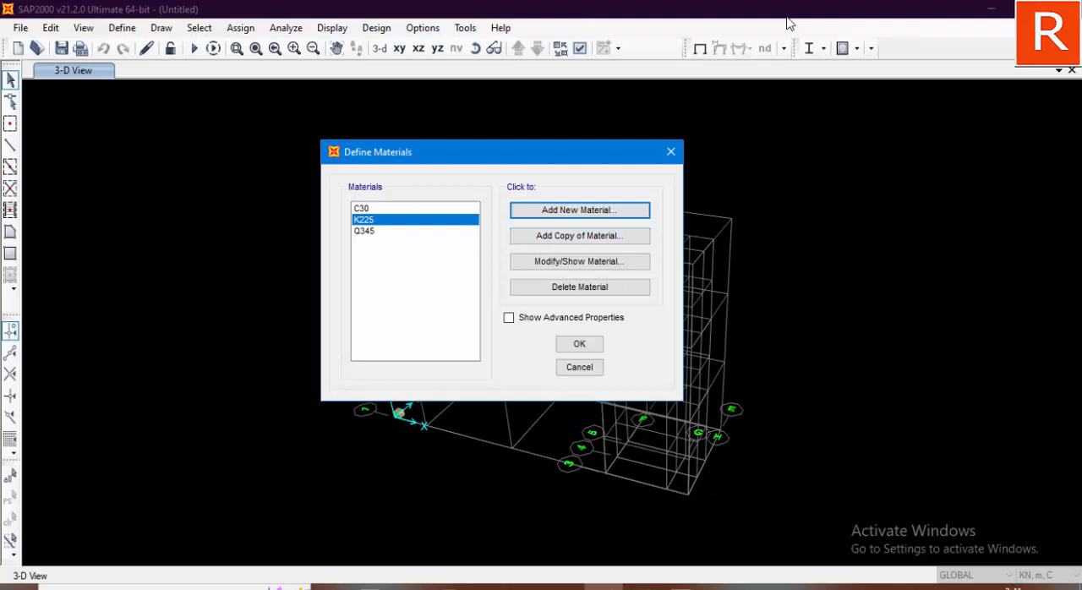
Step: Add a copy of the K225 material and name it K300
{"action": "key", "text": "Tab"}
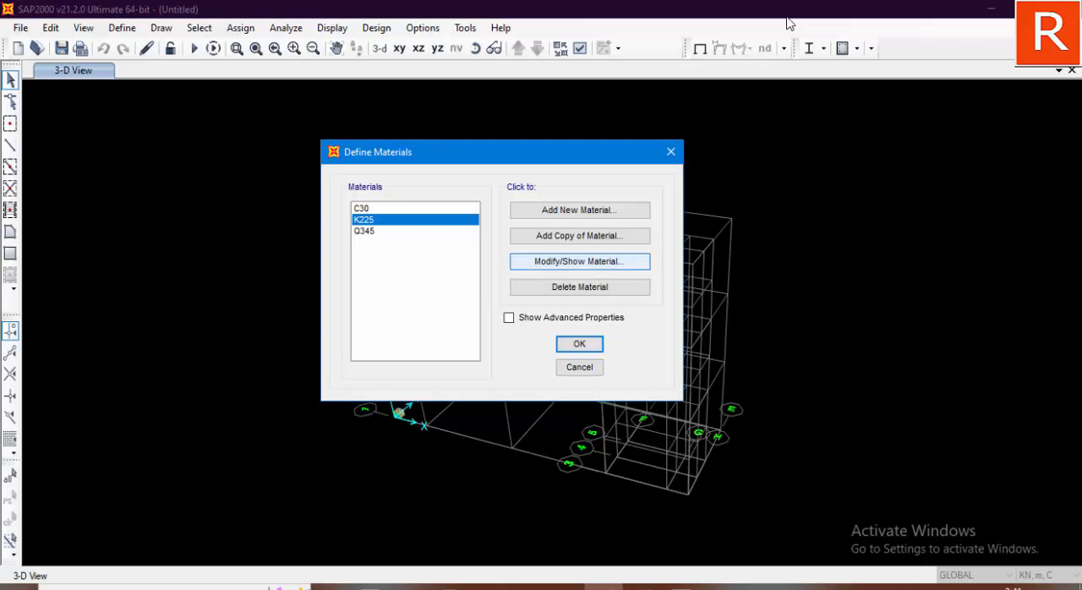
{"action": "left_click", "coordinate": [580, 236]}
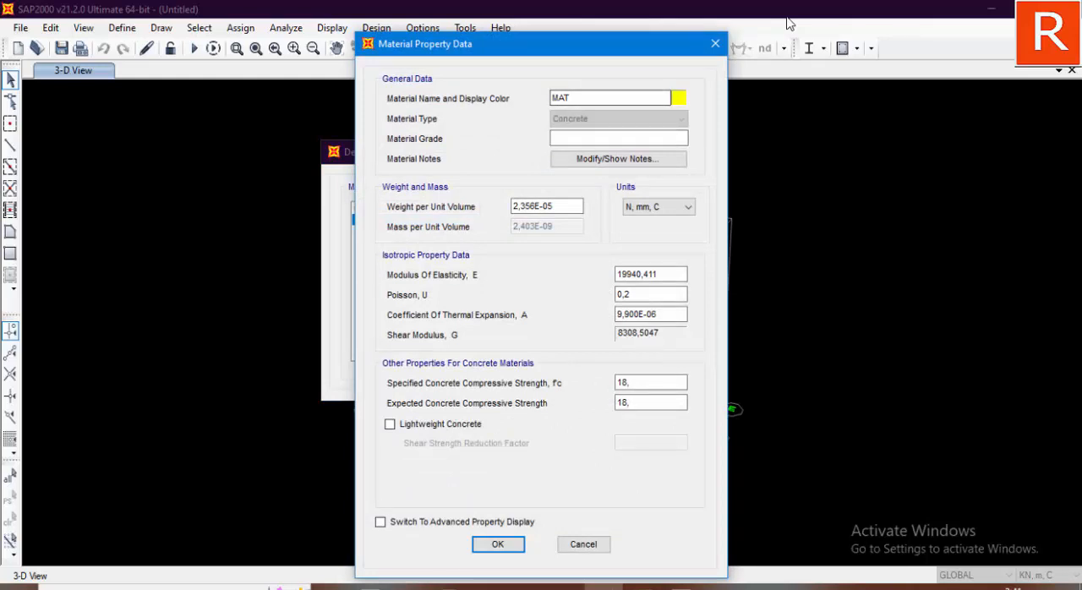
{"action": "key", "text": "BackSpace"}
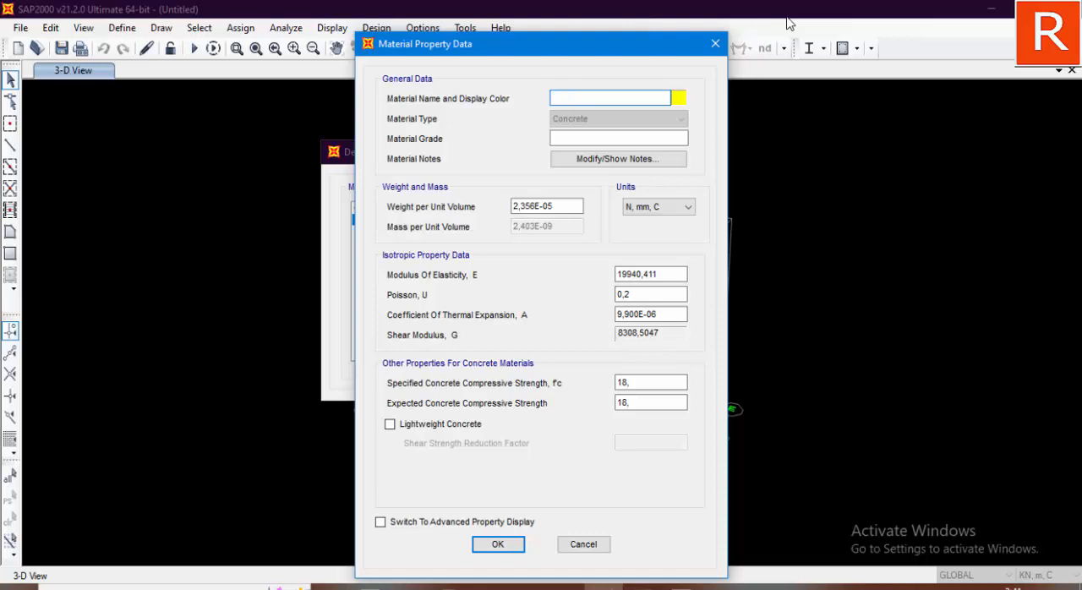
{"action": "type", "text": "K300"}
Step: Switch the K300 material's units to Kgf, m, C
{"action": "key", "text": "Tab"}
{"action": "key", "text": "Tab"}
{"action": "key", "text": "Tab"}
{"action": "key", "text": "alt+Down"}
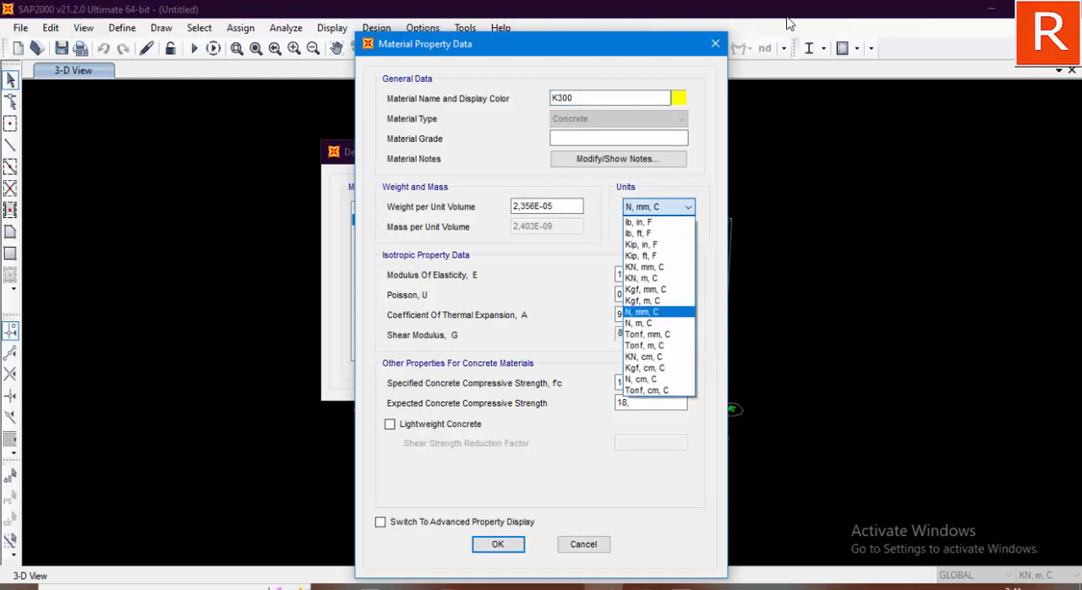
{"action": "key", "text": "k"}
{"action": "key", "text": "g"}
{"action": "key", "text": "Return"}
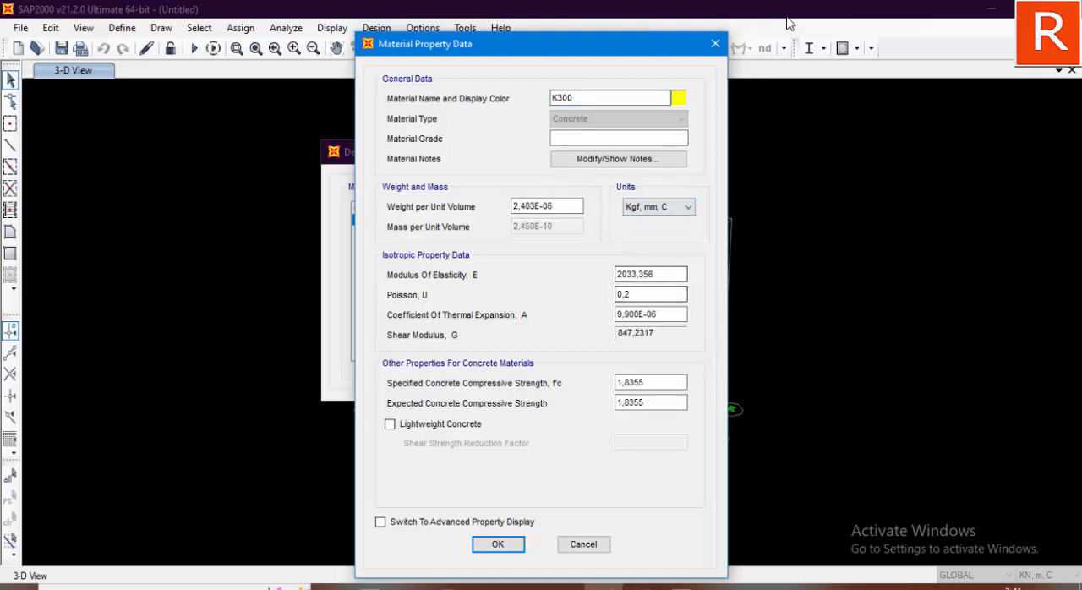
{"action": "key", "text": "alt+Down"}
{"action": "key", "text": "Down"}
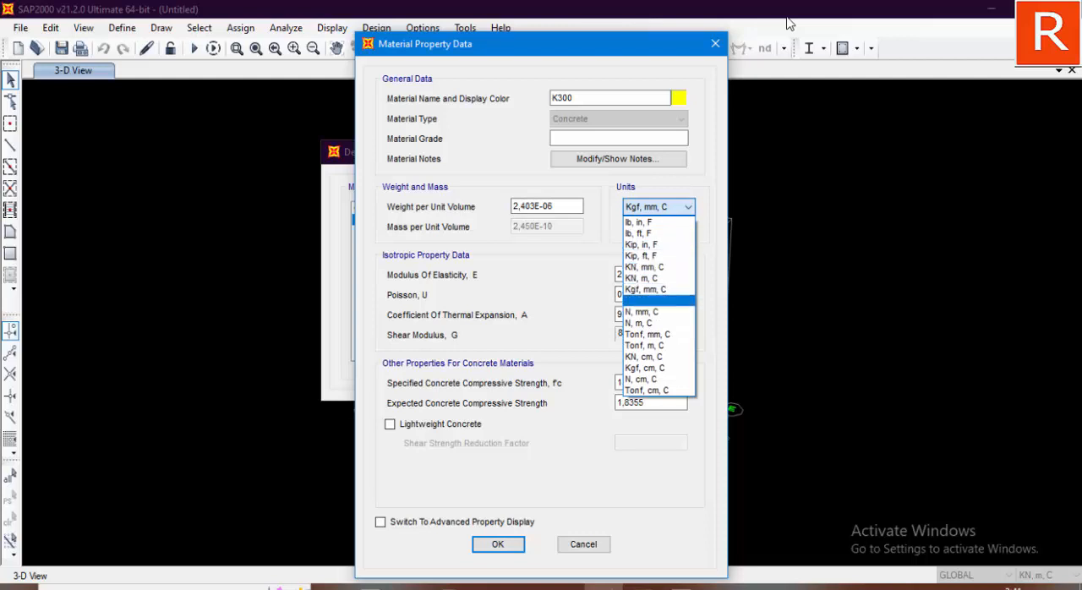
{"action": "key", "text": "Return"}
{"action": "key", "text": "Tab"}
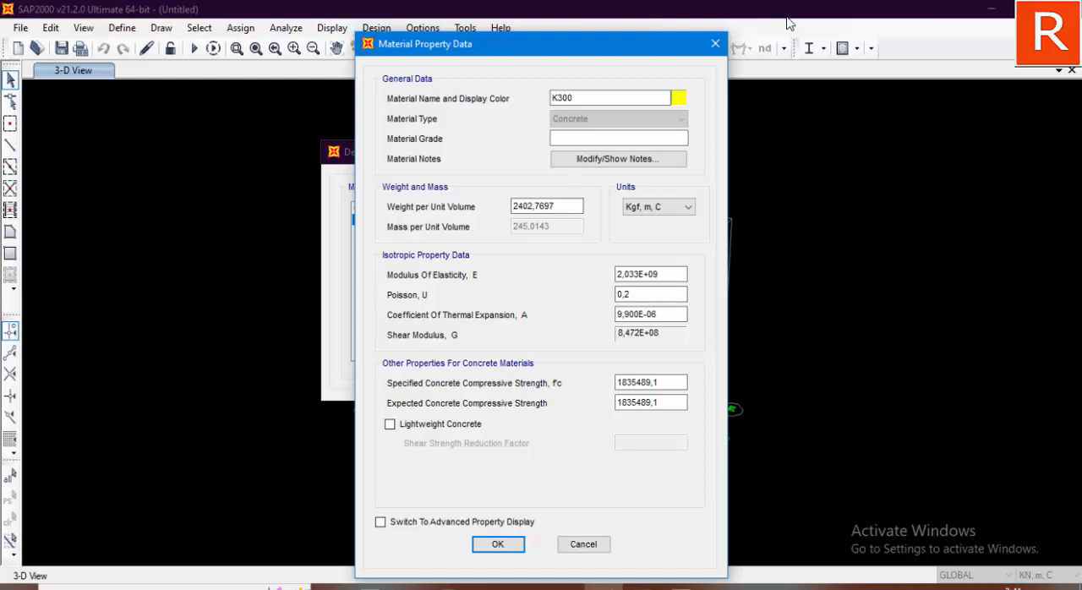
Step: Switch to the Excel workbook and enter K300 in cell E3 with an equals sign in F3
{"action": "key", "text": "alt+Tab"}
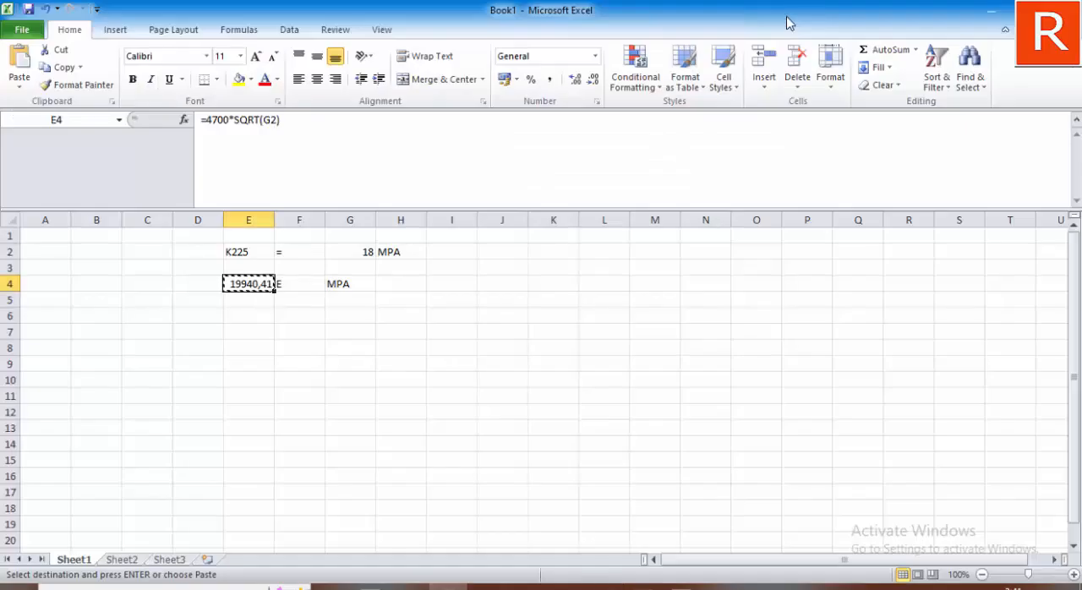
{"action": "key", "text": "Escape"}
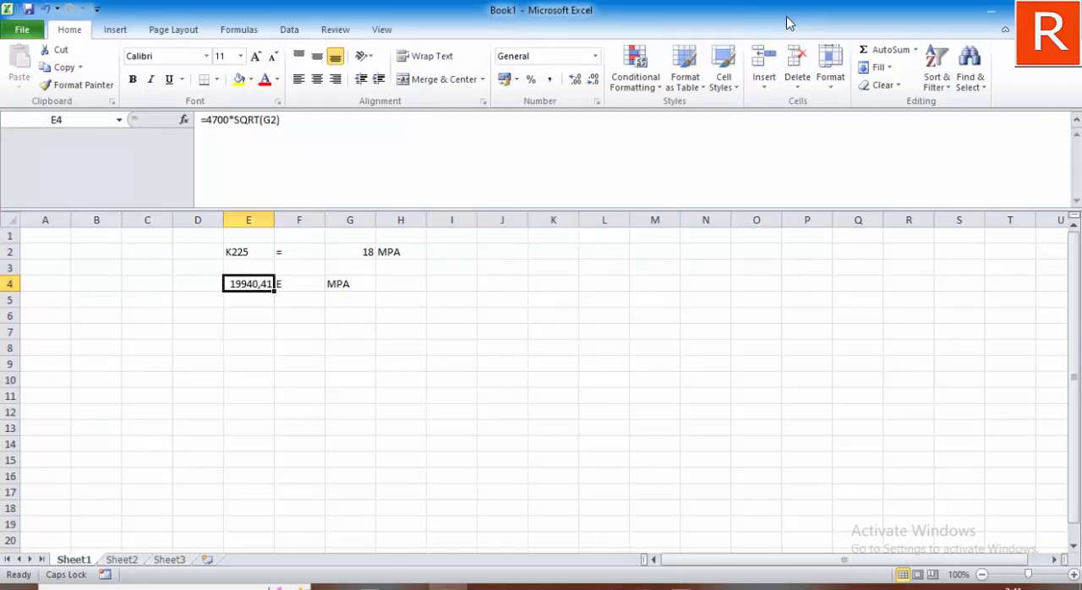
{"action": "key", "text": "Up"}
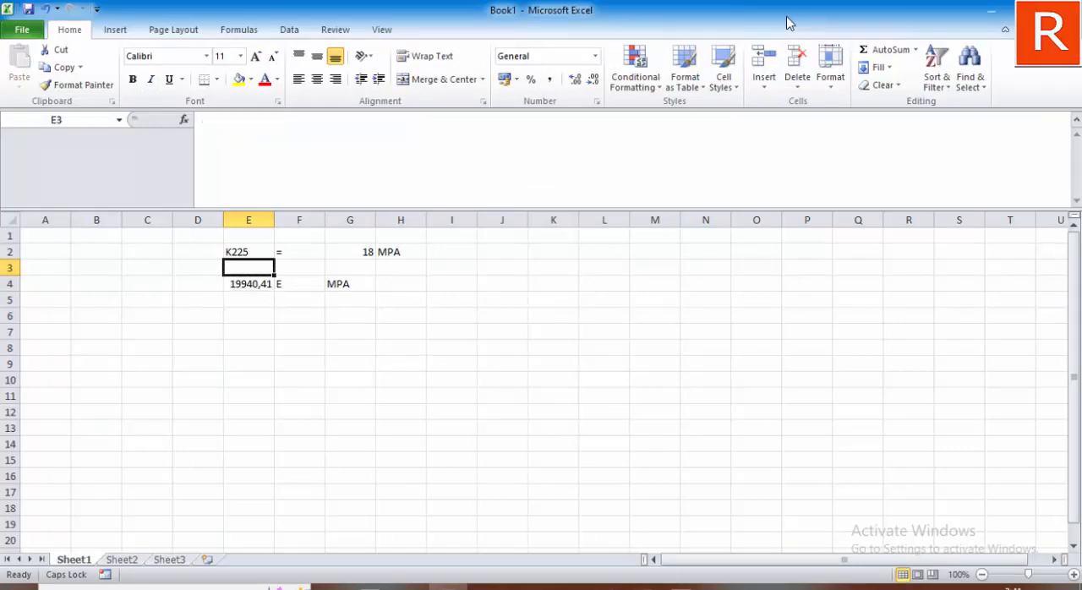
{"action": "type", "text": "K300"}
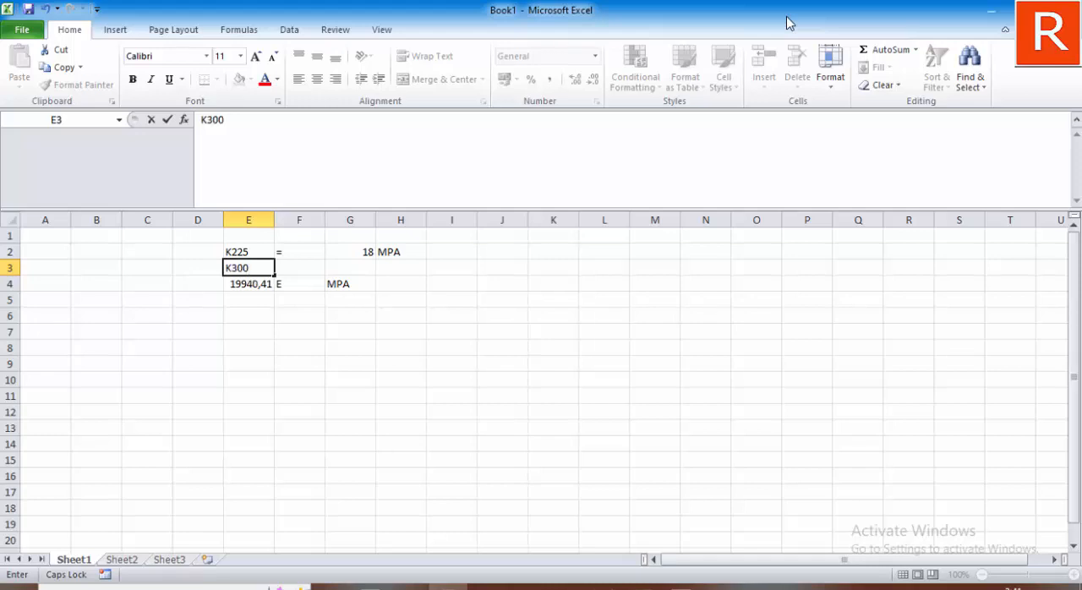
{"action": "key", "text": "Right"}
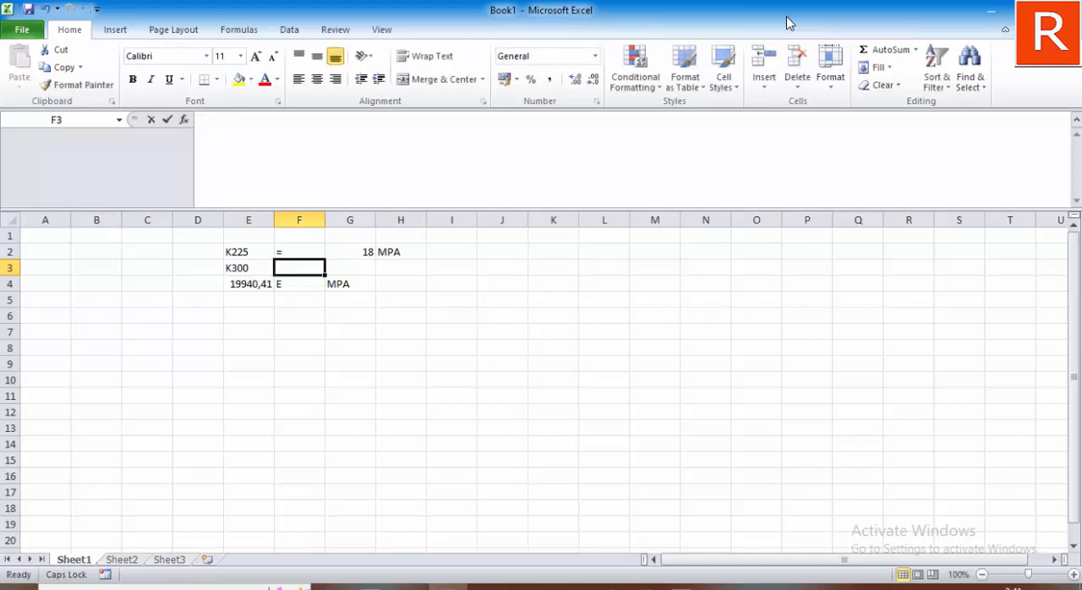
{"action": "type", "text": "="}
{"action": "key", "text": "Return"}
{"action": "type", "text": "E"}
{"action": "key", "text": "Up"}
{"action": "key", "text": "Right"}
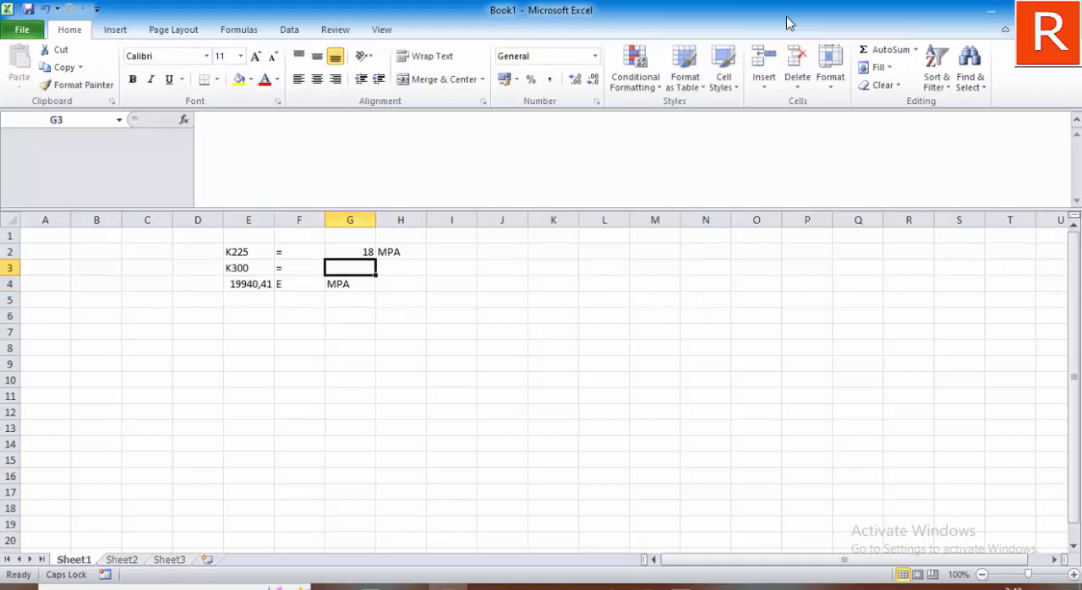
Step: Enter the K300 strength as 24 in cell G3 with the unit MPA in H3
{"action": "type", "text": "24"}
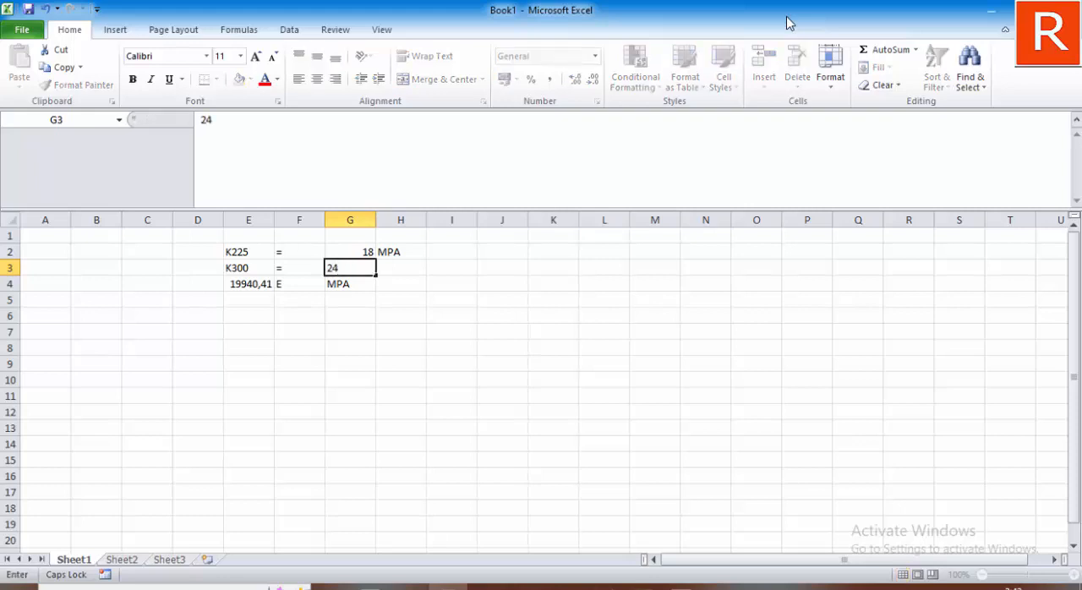
{"action": "key", "text": "Return"}
{"action": "key", "text": "Up"}
{"action": "key", "text": "Right"}
{"action": "type", "text": "MPA"}
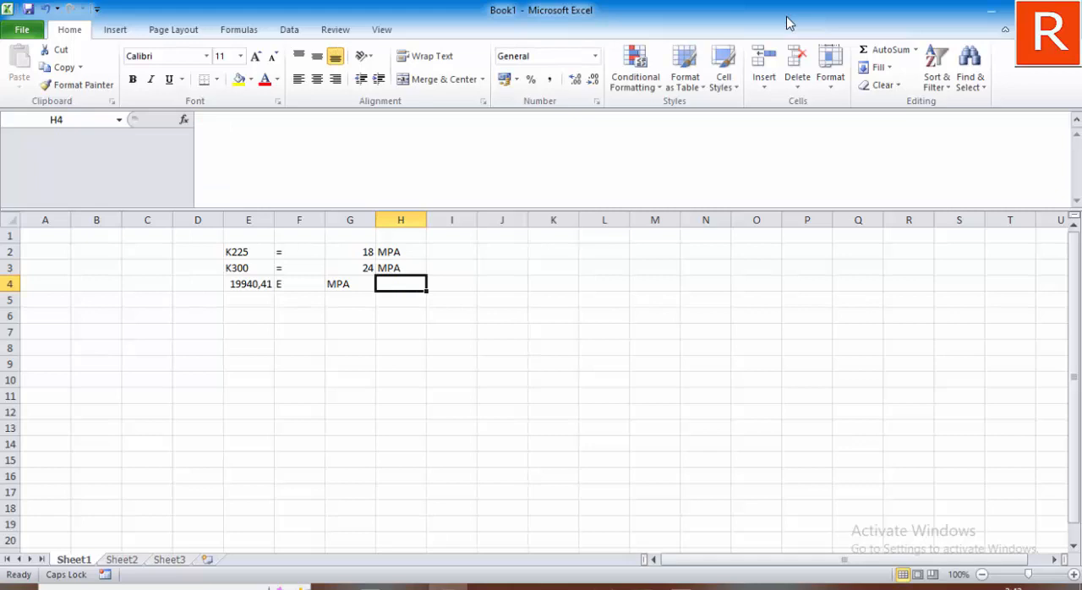
Step: Change the modulus formula in cell E4 to =4700*SQRT(G3) so it uses the K300 strength
{"action": "key", "text": "Left"}
{"action": "key", "text": "Left"}
{"action": "key", "text": "Left"}
{"action": "key", "text": "F2"}
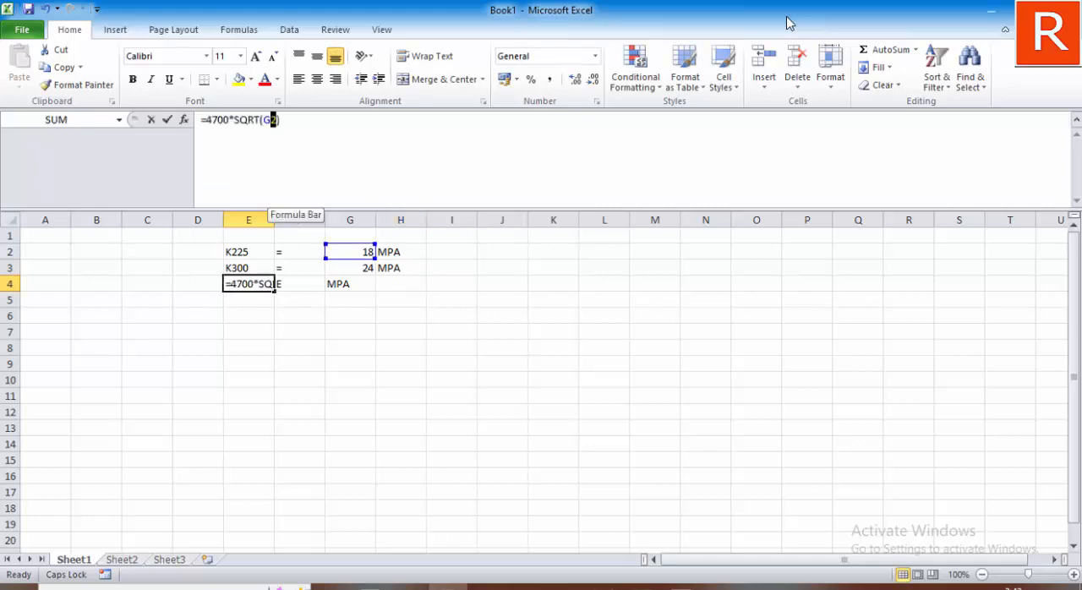
{"action": "key", "text": "Left"}
{"action": "key", "text": "shift+Left"}
{"action": "key", "text": "shift+Left"}
{"action": "key", "text": "BackSpace"}
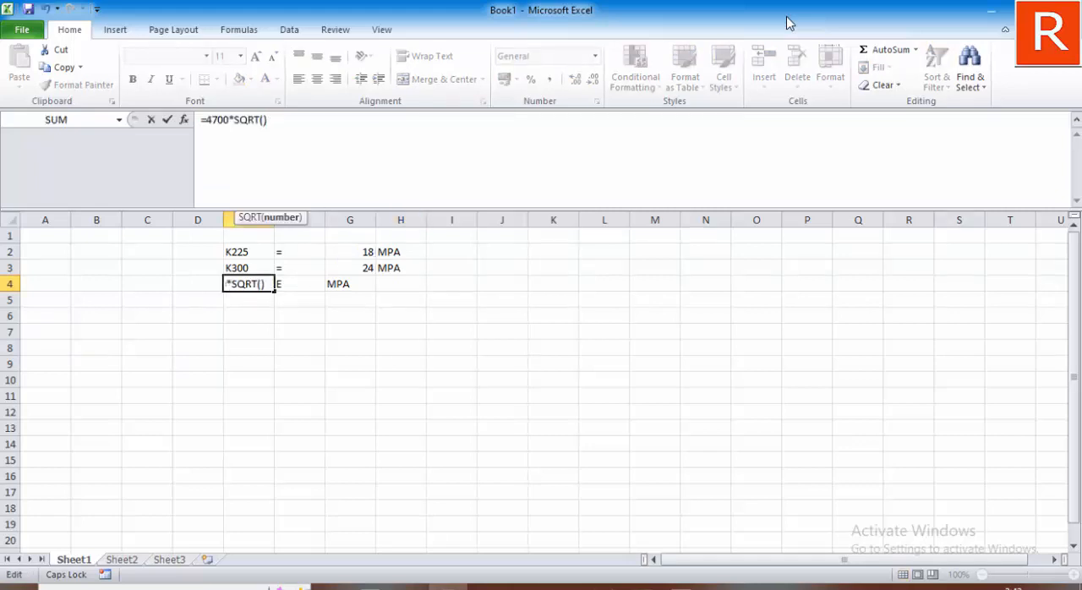
{"action": "key", "text": "F2"}
{"action": "key", "text": "Right"}
{"action": "key", "text": "Right"}
{"action": "key", "text": "Up"}
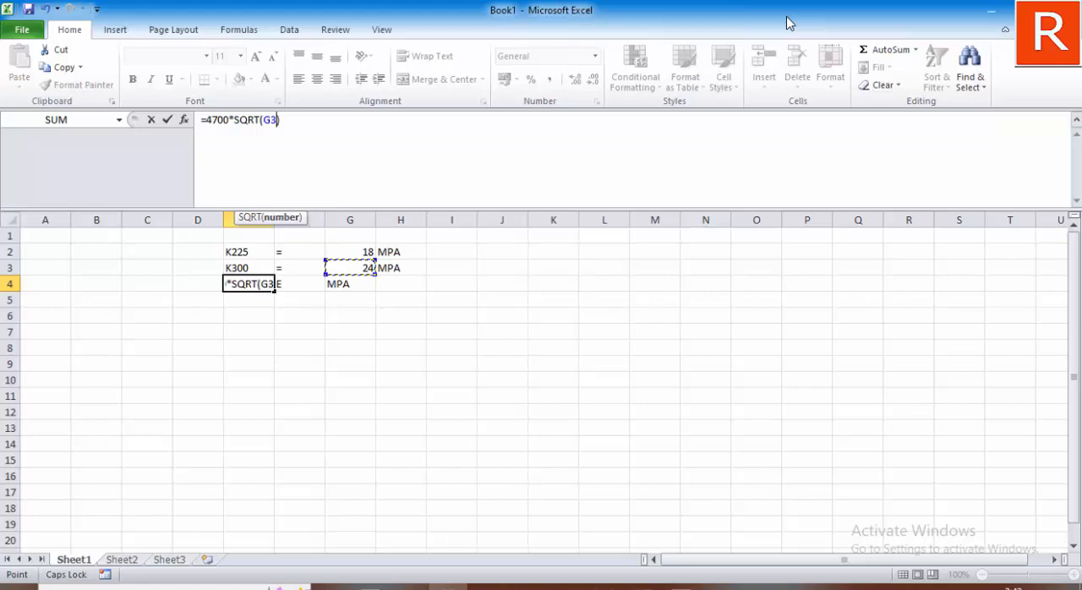
{"action": "key", "text": "Return"}
Step: Copy the recalculated modulus in cell E4 and switch back to the K300 material data in SAP2000
{"action": "key", "text": "Up"}
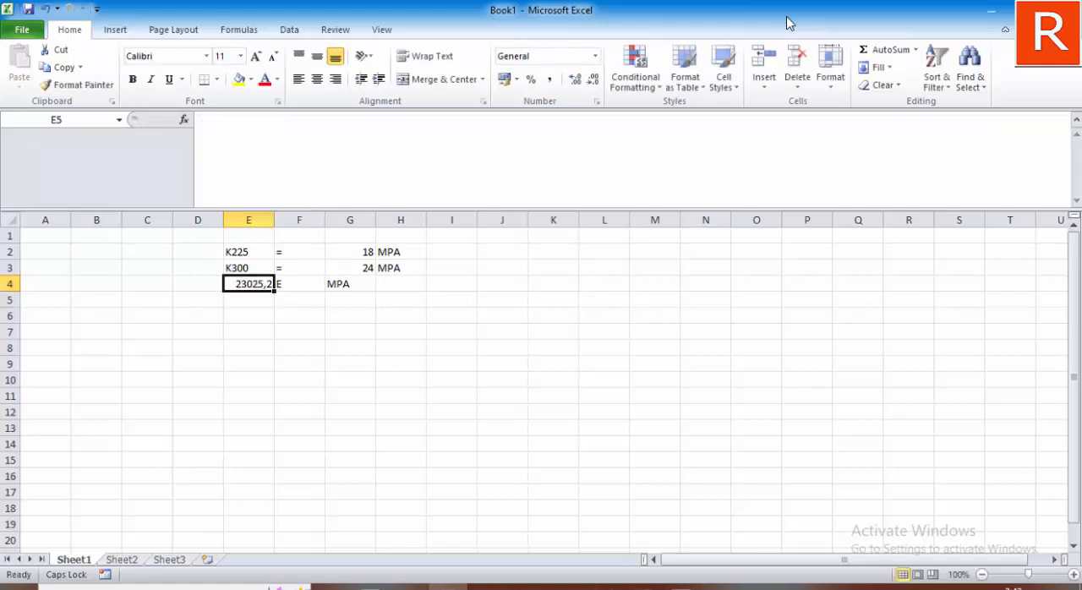
{"action": "key", "text": "shift+F10"}
{"action": "key", "text": "Down"}
{"action": "key", "text": "Down"}
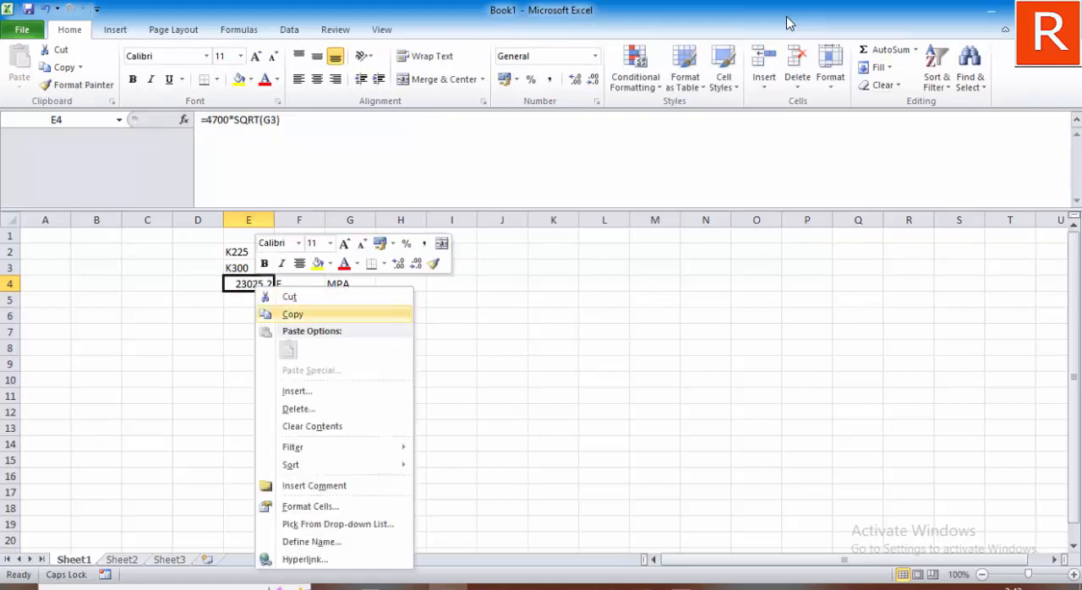
{"action": "key", "text": "Return"}
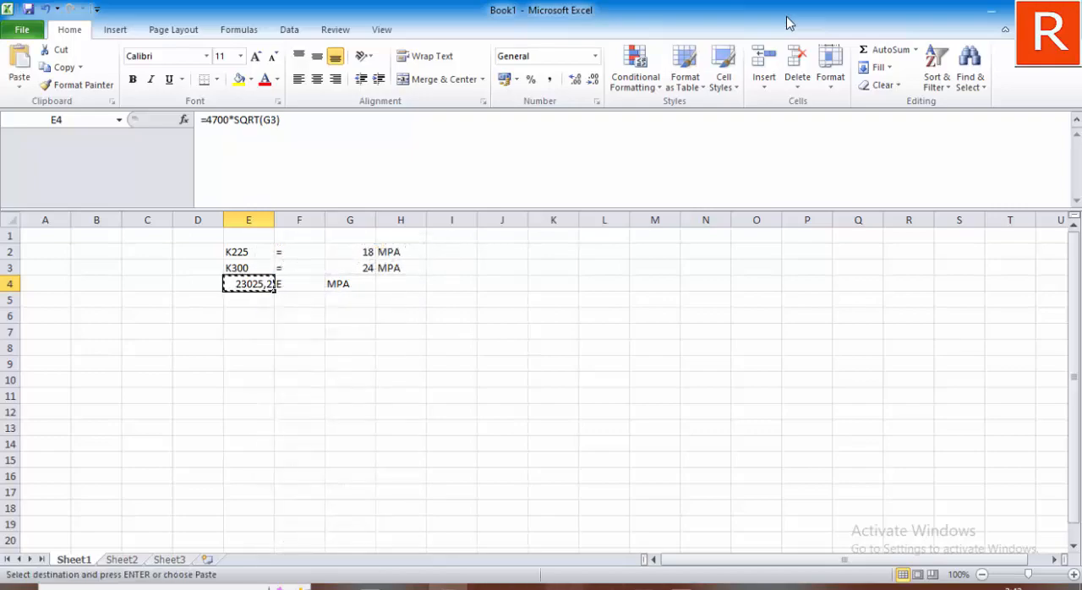
{"action": "key", "text": "alt+Tab"}
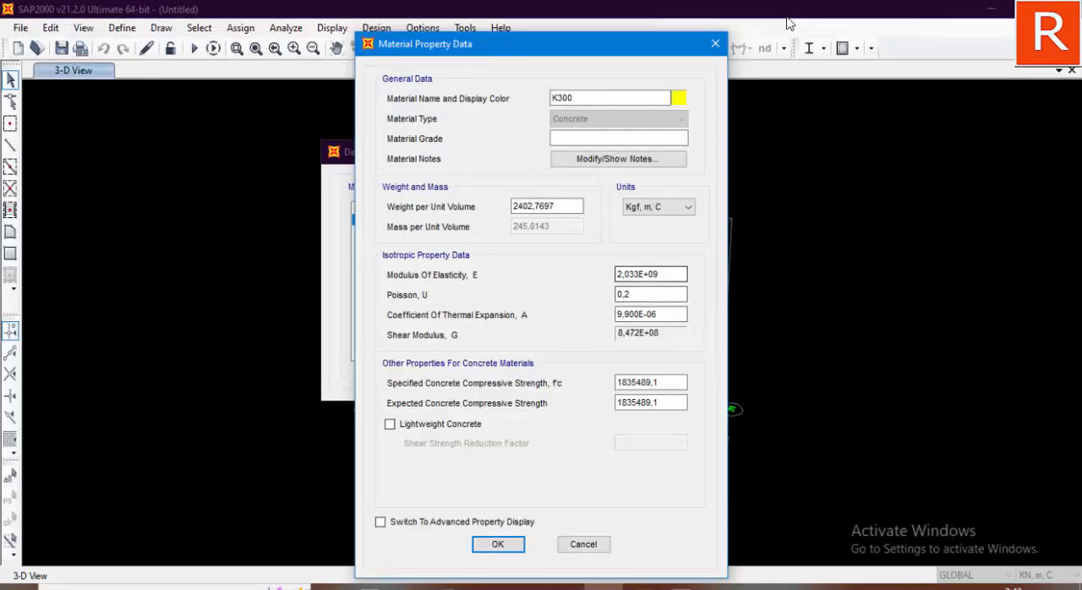
Step: Set the K300 material's units to N, mm, C and replace its modulus of elasticity with the copied 23025,20358
{"action": "left_click", "coordinate": [665, 275]}
{"action": "left_click", "coordinate": [659, 207]}
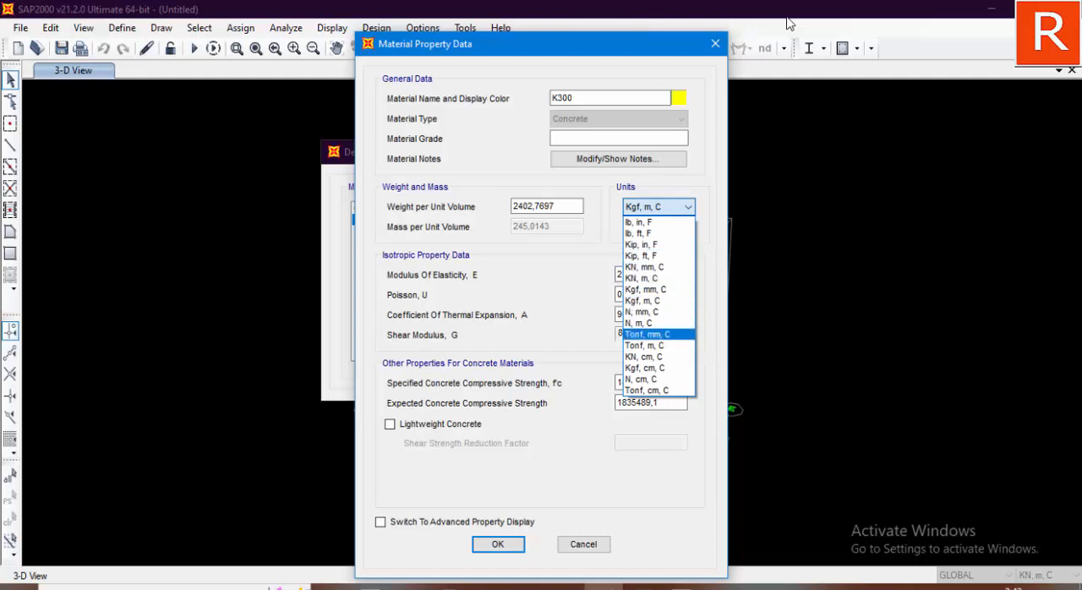
{"action": "left_click", "coordinate": [642, 311]}
{"action": "left_click_drag", "start_coordinate": [661, 274], "coordinate": [614, 275]}
{"action": "key", "text": "BackSpace"}
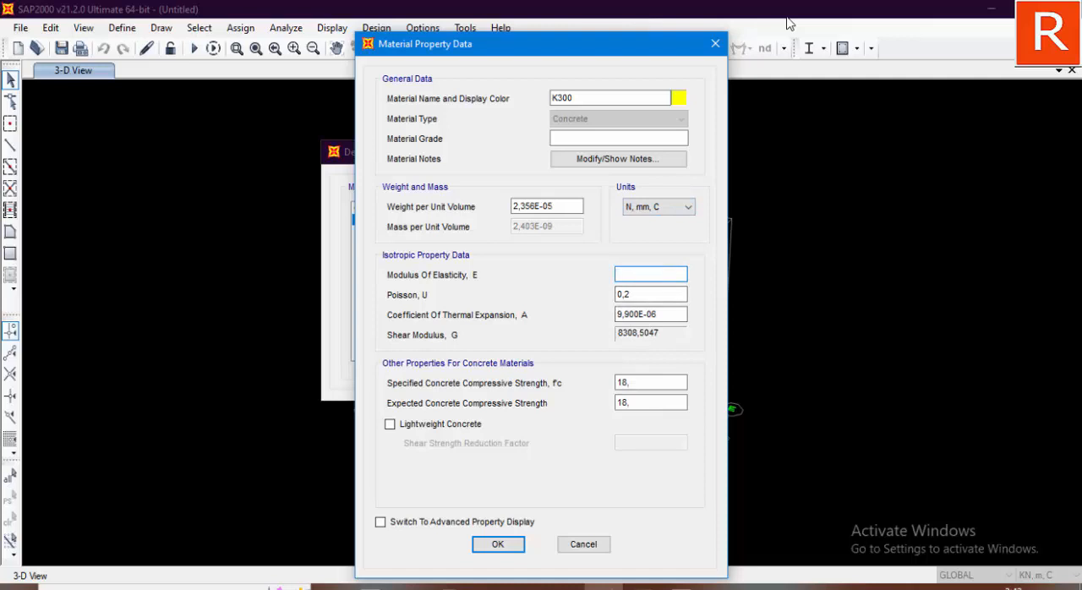
{"action": "key", "text": "ctrl+v"}
Step: Set K300's specified and expected concrete compressive strengths to 24, accept the data and close the material definitions
{"action": "key", "text": "Tab"}
{"action": "key", "text": "Tab"}
{"action": "key", "text": "Tab"}
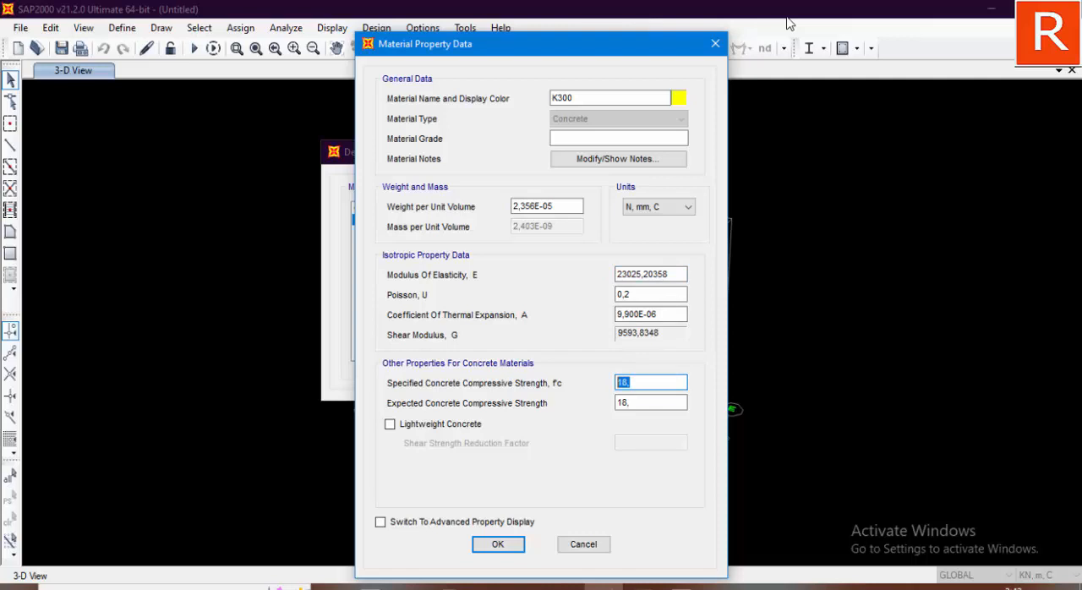
{"action": "left_click_drag", "start_coordinate": [642, 383], "coordinate": [615, 383]}
{"action": "type", "text": "24"}
{"action": "left_click_drag", "start_coordinate": [642, 403], "coordinate": [614, 404]}
{"action": "type", "text": "24"}
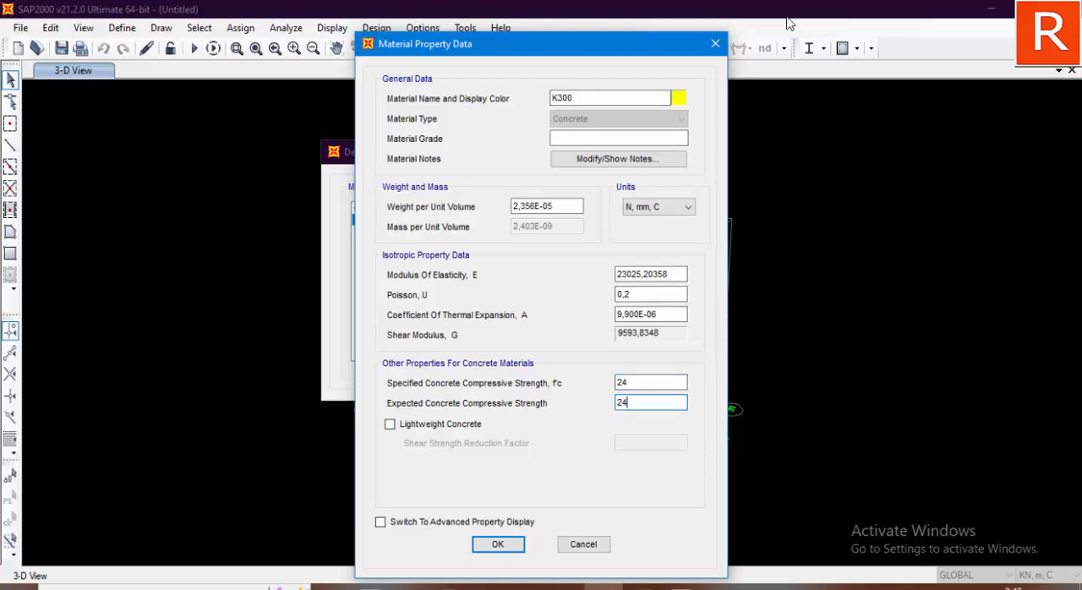
{"action": "key", "text": "Return"}
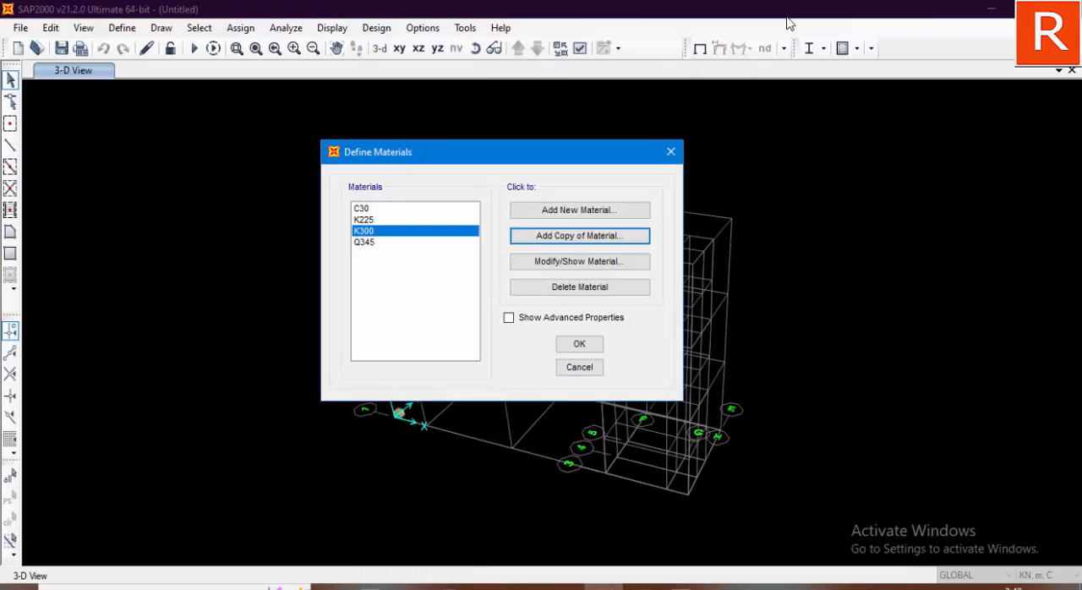
{"action": "key", "text": "Escape"}
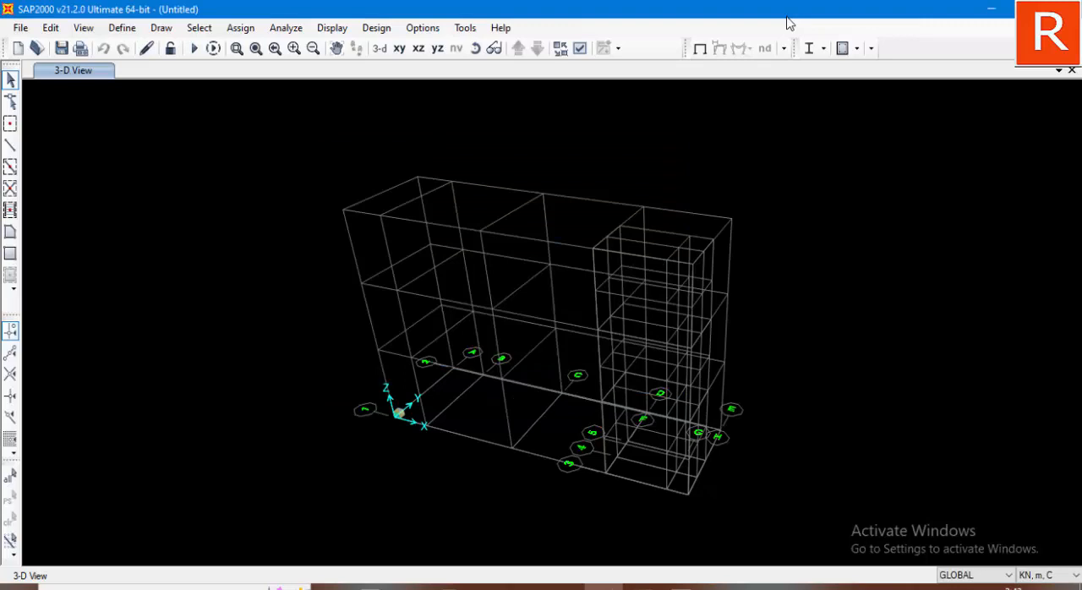